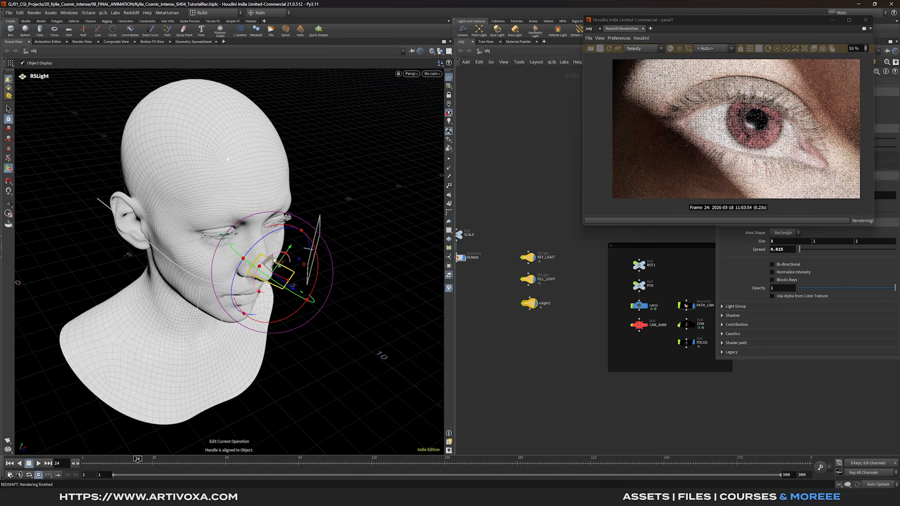
Step: Set the area light rslight1's translation to -0.46, -0.55, 2.42
drag(783, 23, 564, 46)
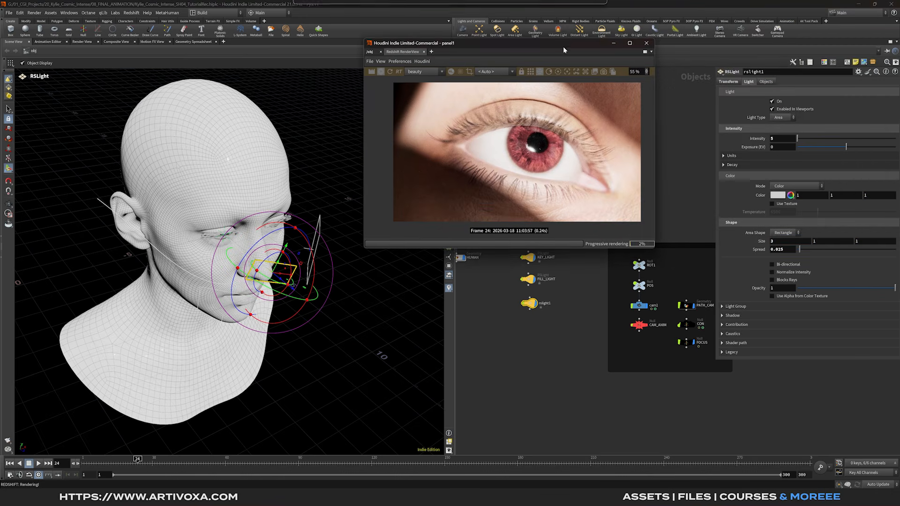
click(732, 83)
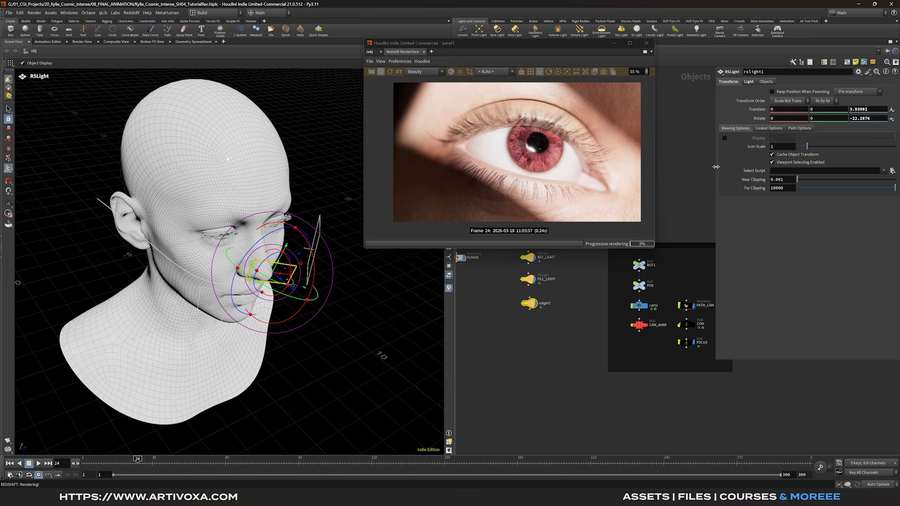
click(791, 109)
key(Tab)
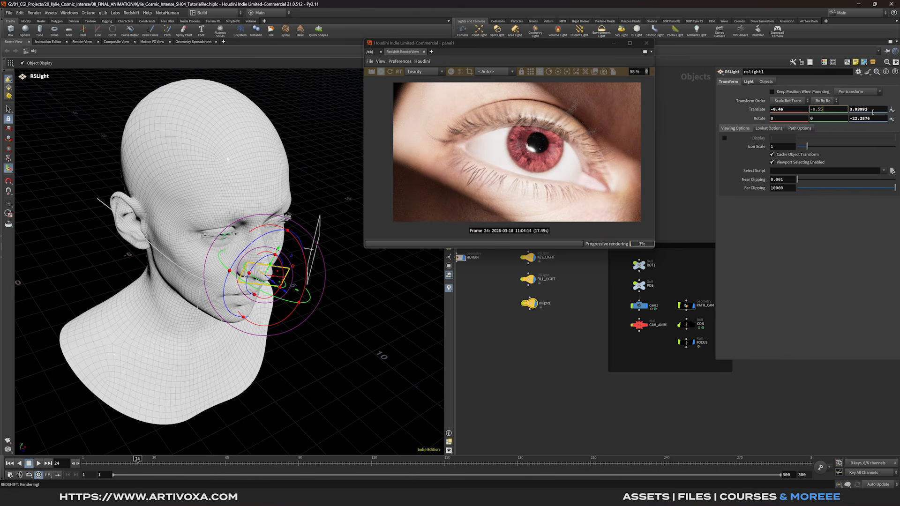
text(-0.55)
key(Tab)
text(2)
Step: Set the rslight1 light's rotation to -16.34, 2.8, 143.89
click(789, 119)
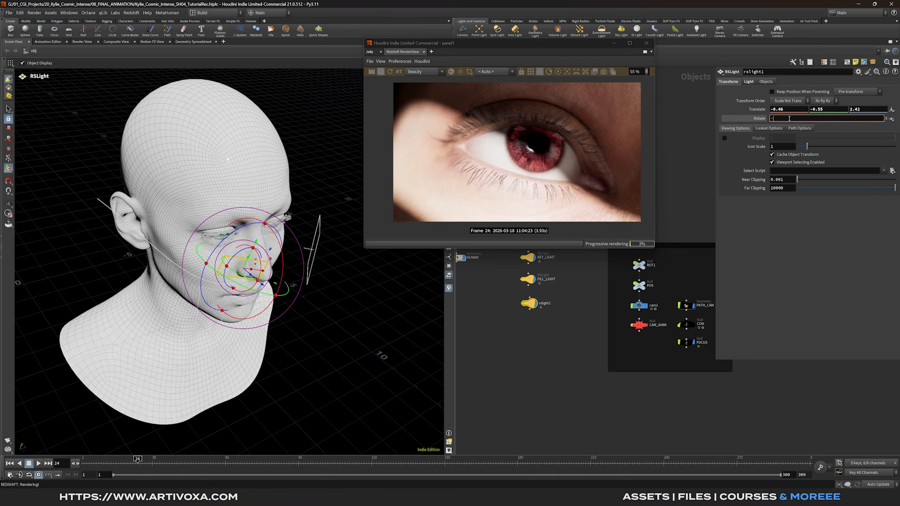
text(-16.3)
key(Tab)
text(2.)
key(Return)
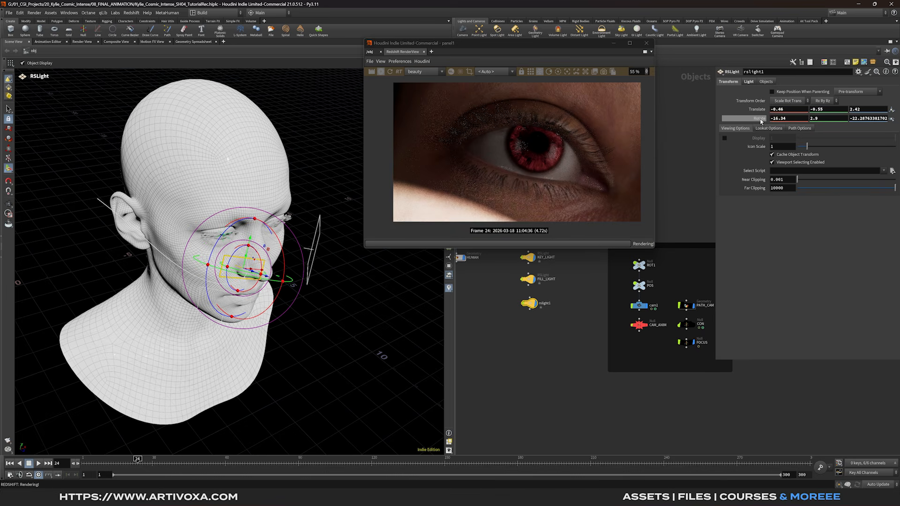
click(859, 119)
text(143.)
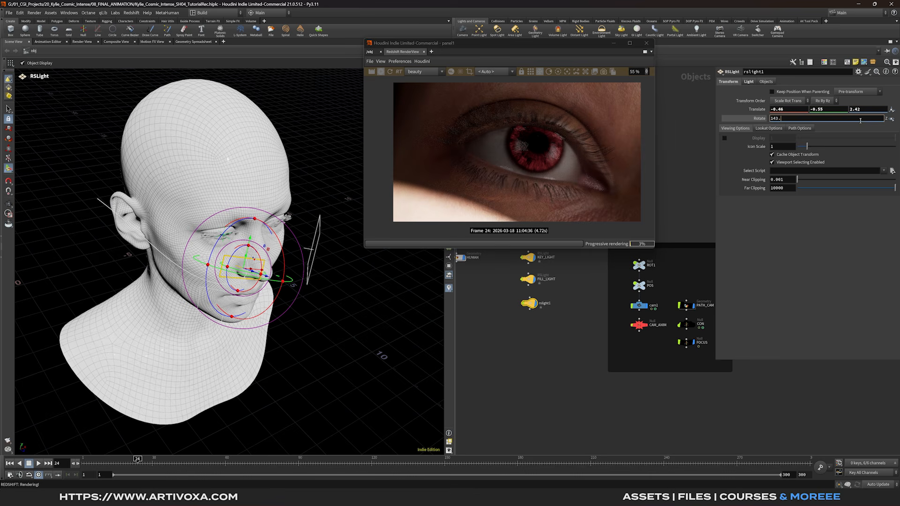
text(89)
key(Return)
Step: Add a Null object above rslight1 and make it the light's parent
drag(576, 43, 411, 61)
drag(532, 304, 533, 318)
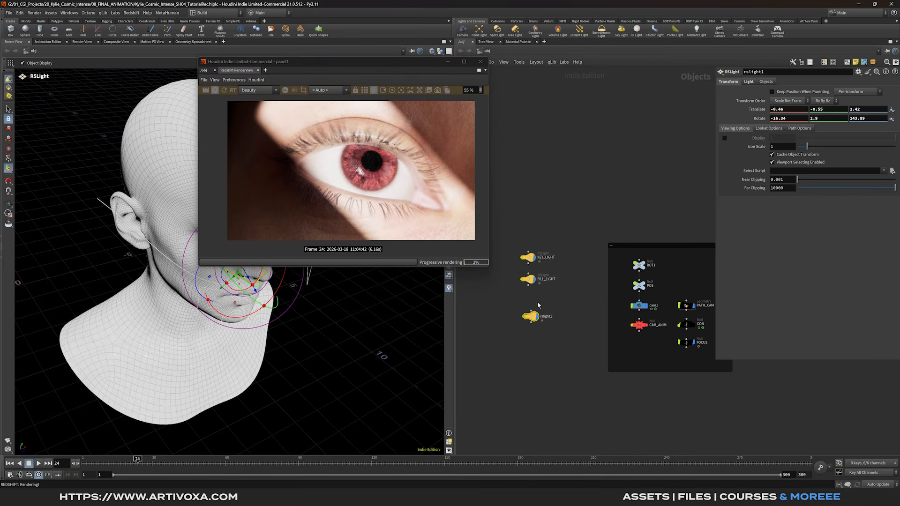
middle_drag(539, 305, 557, 304)
key(Tab)
text(n)
key(Return)
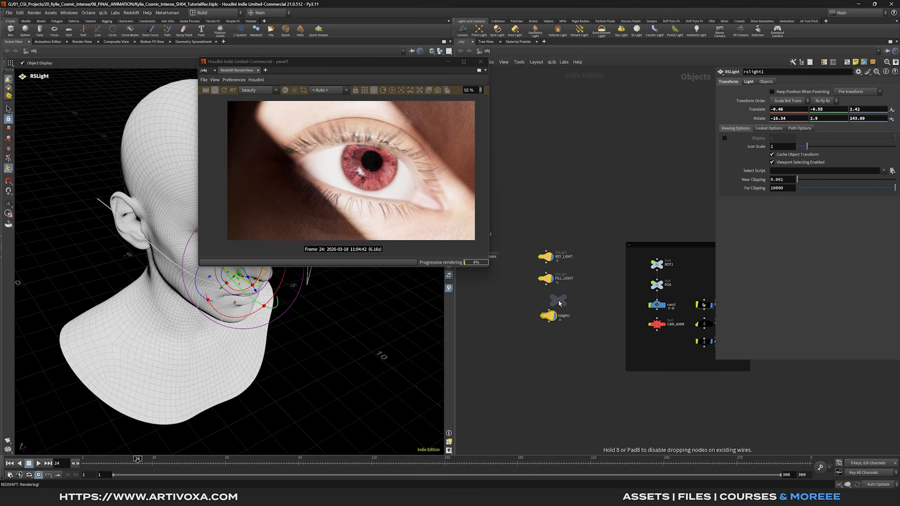
click(546, 299)
Step: Rename the light's parent null as POS1
double_click(557, 297)
text(A)
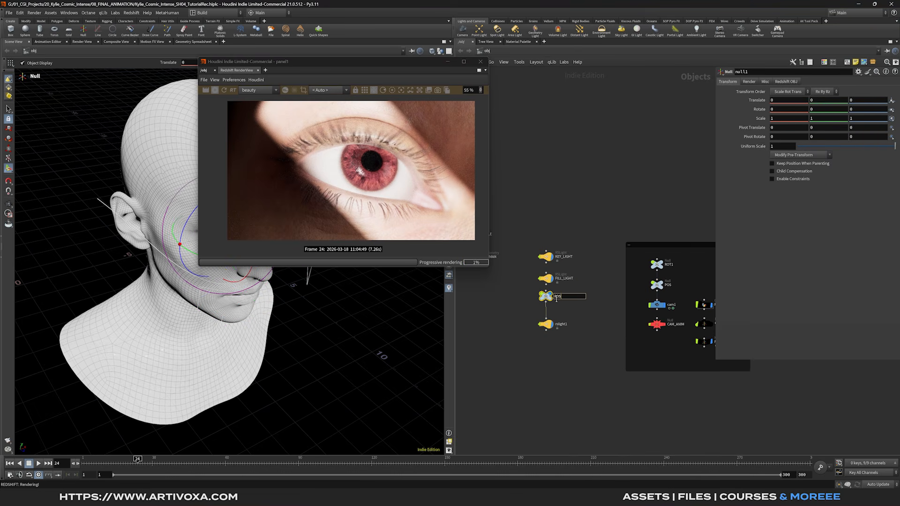
text(OS)
key(Return)
Step: Set the POS1 null's Y translation to -0.025 to shift the light slightly down
drag(339, 66, 371, 78)
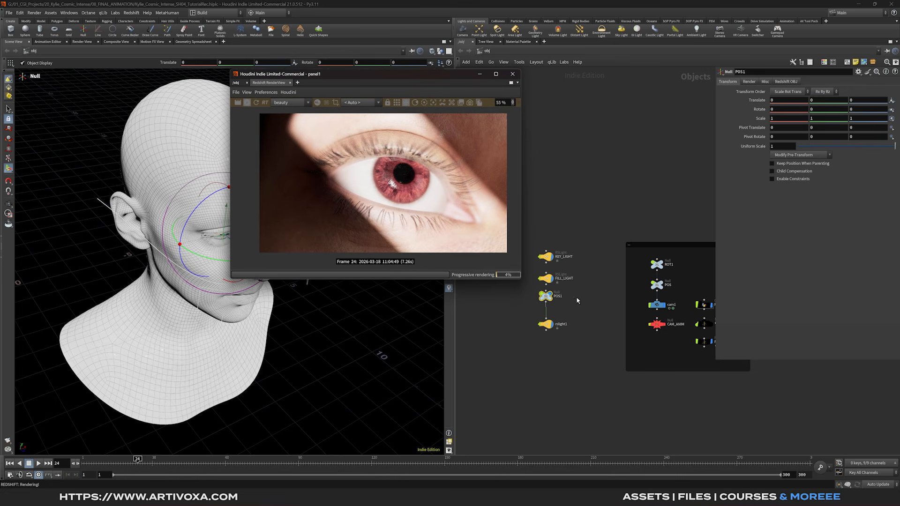
click(542, 300)
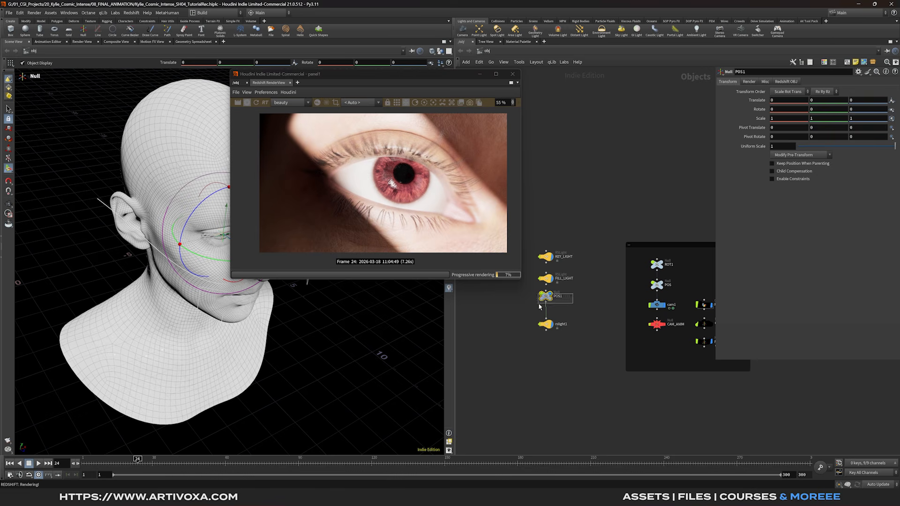
click(819, 104)
text(-0.025)
key(Return)
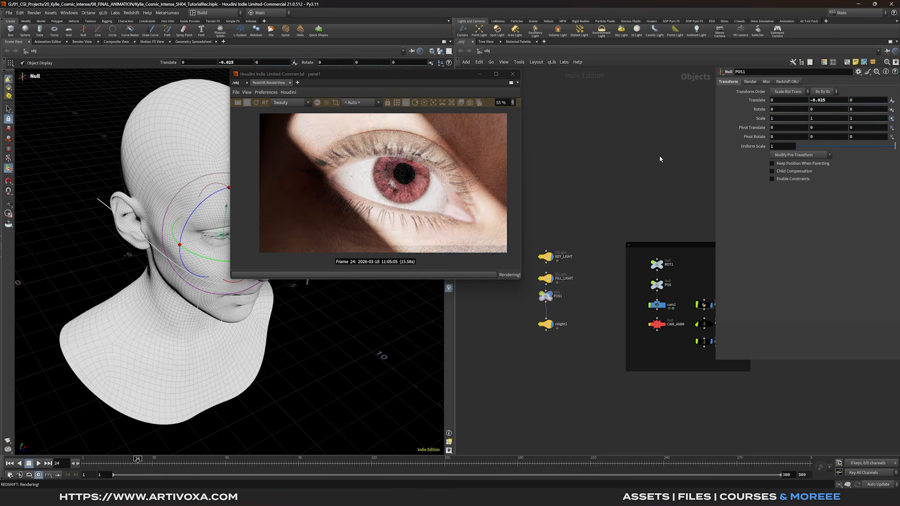
Step: Add a COP Network at object level below the HUMAN node and name it LIGHT_TEX
drag(370, 77, 342, 76)
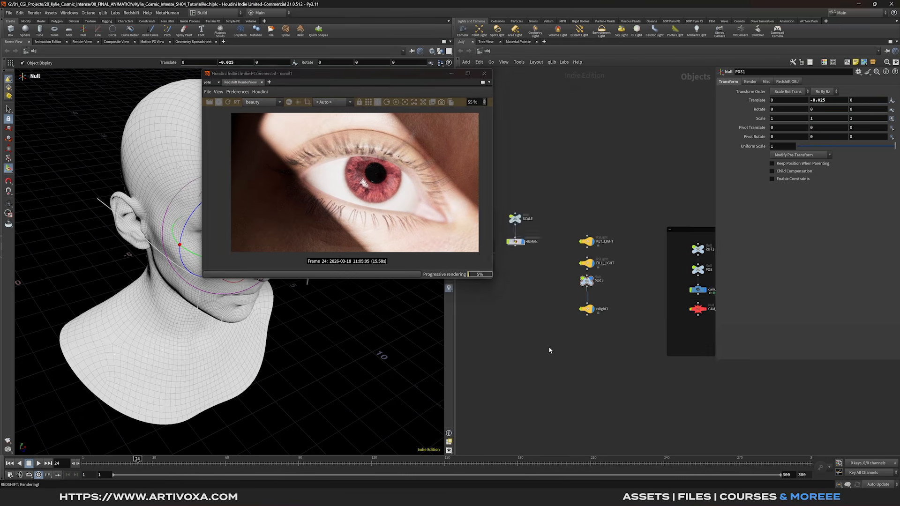
key(Tab)
text(cop n)
key(Return)
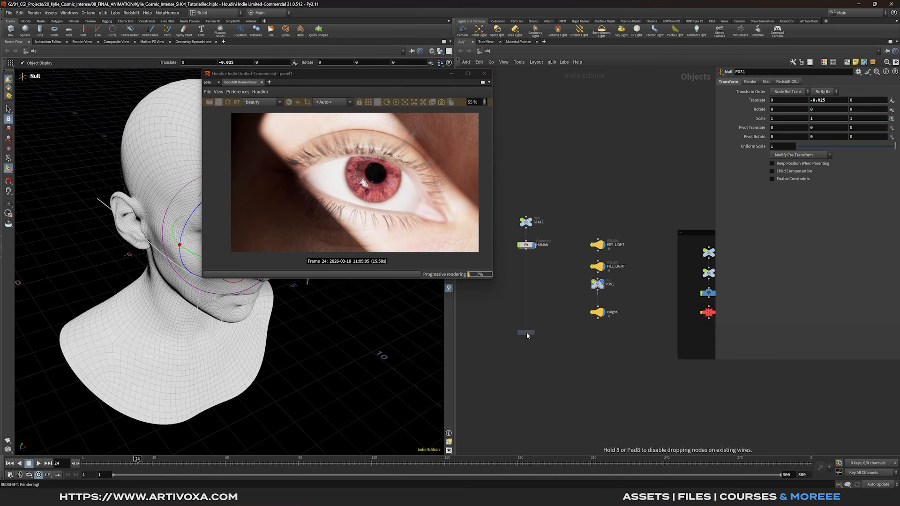
click(527, 332)
double_click(543, 333)
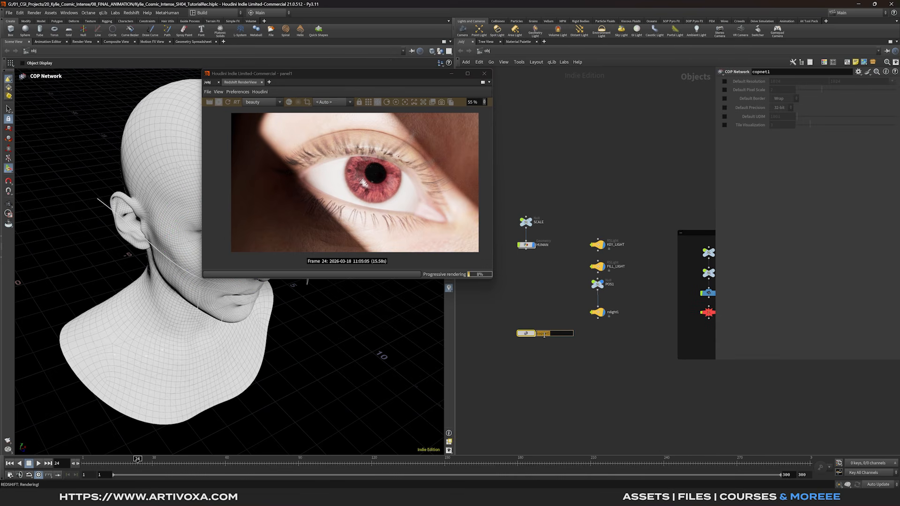
text(LIGHT_)
text(TEX)
key(Return)
Step: Enable the LIGHT_TEX network's default resolution and set it to 4096 by 4096
click(724, 81)
click(892, 82)
click(869, 287)
Step: Go inside the LIGHT_TEX network and add a mono Ramp node
double_click(527, 334)
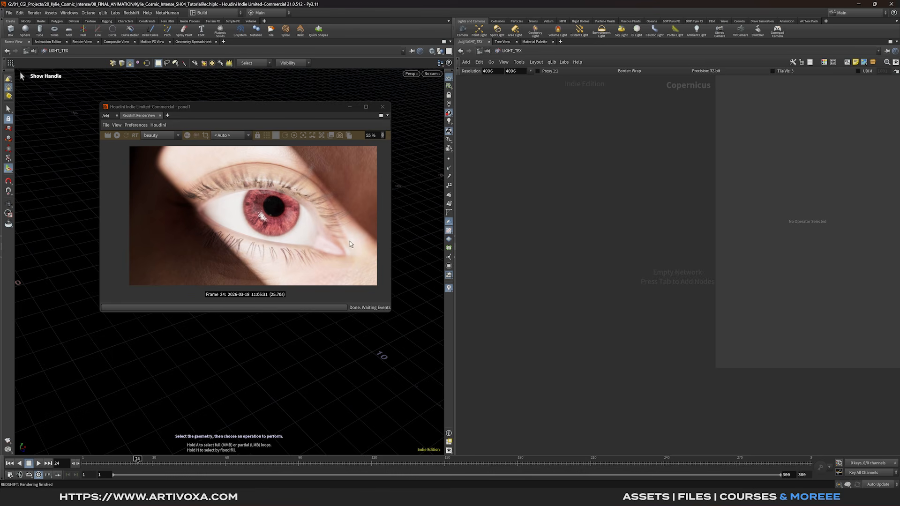
key(Tab)
text(ramp)
key(Return)
click(549, 219)
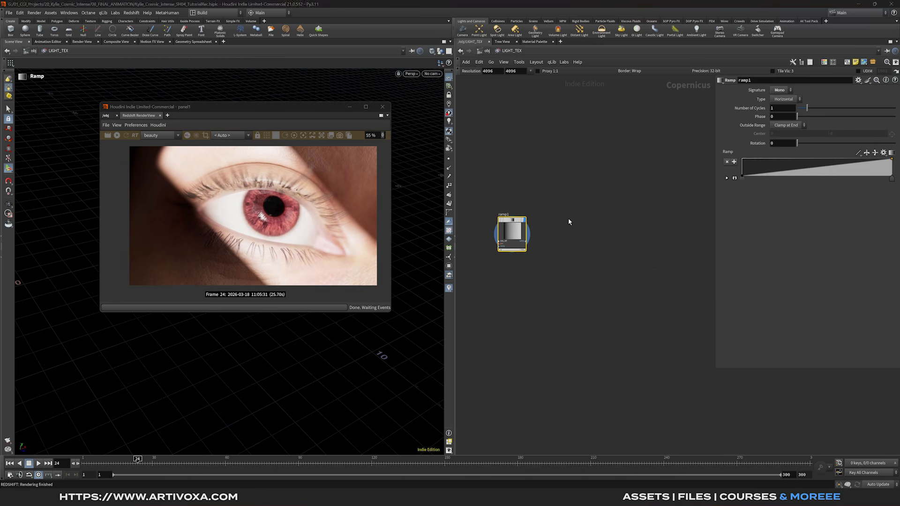
Step: Add a Transform 2D node fed by the ramp's output
click(527, 241)
click(551, 241)
text(tran)
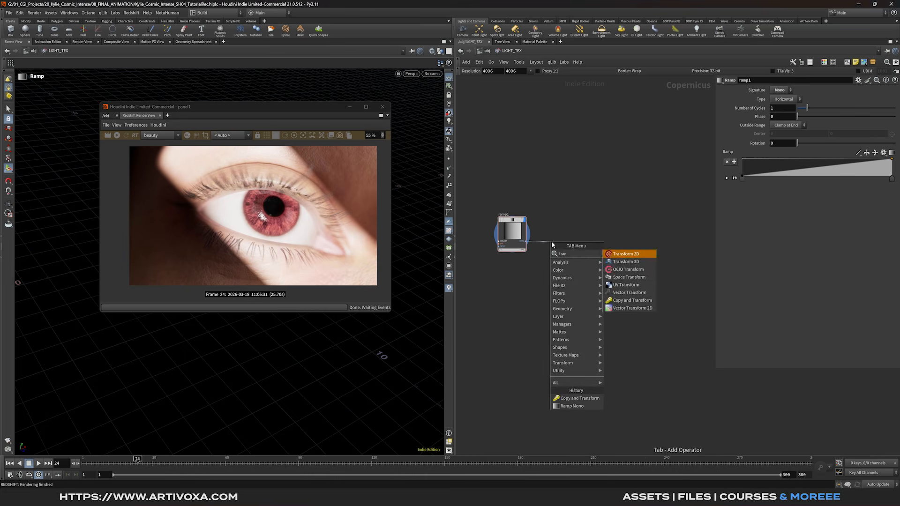
key(Return)
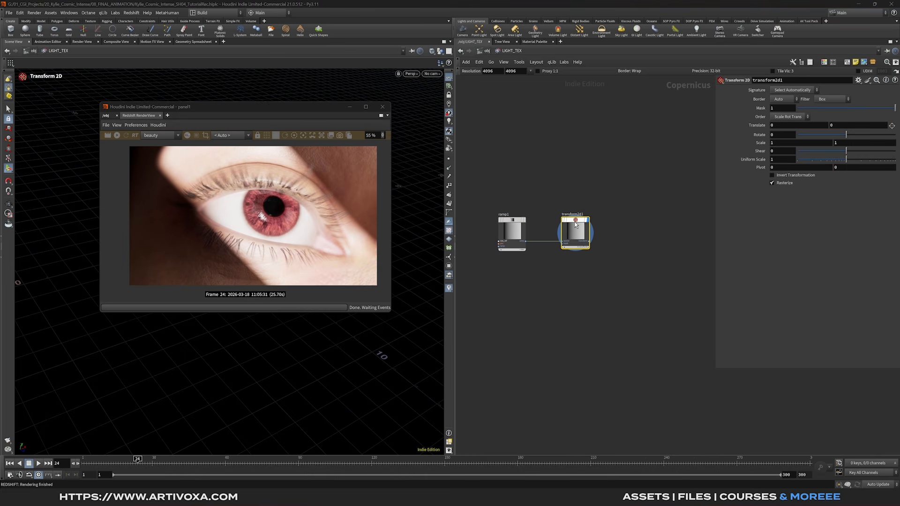
Step: Duplicate the Transform 2D node with its ramp input and set the copy's rotation to 180
alt+drag(575, 222, 576, 284)
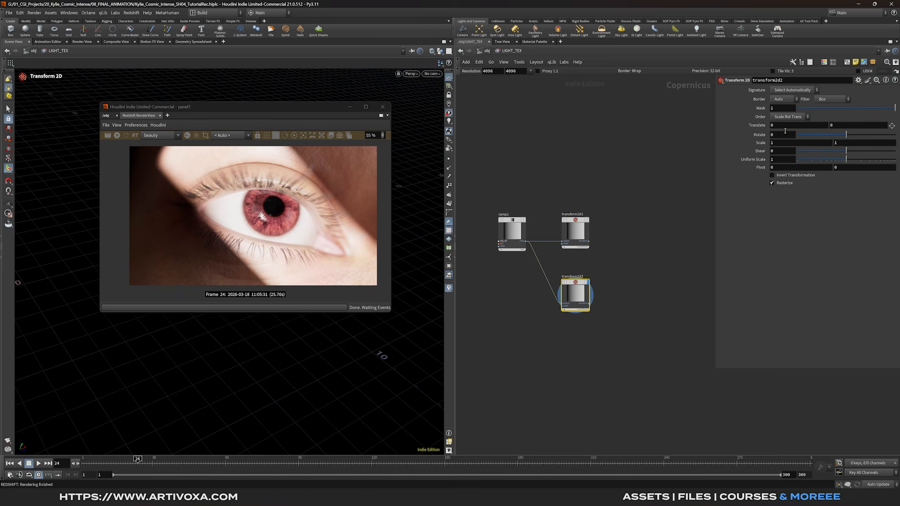
text(180)
key(Return)
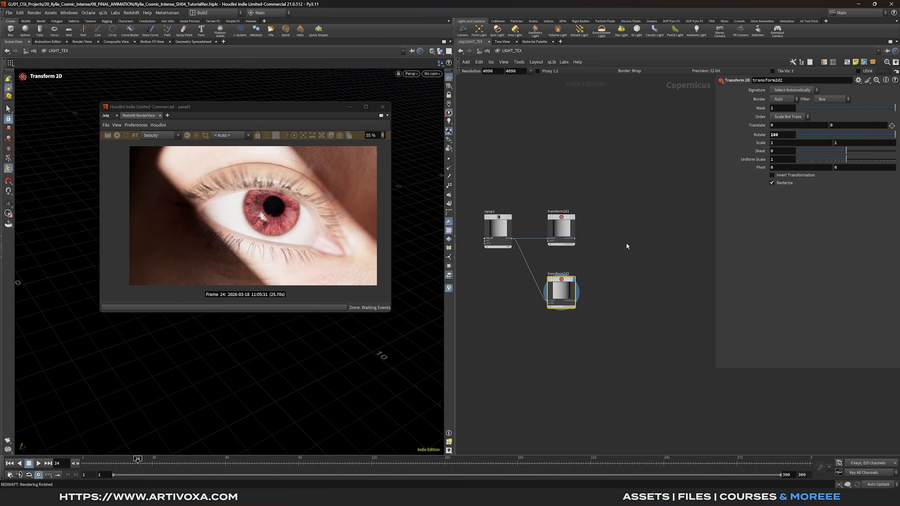
Step: Add a Multiply blend node and connect both Transform 2D outputs to its inputs
key(Caps_Lock)
key(Tab)
text(ble)
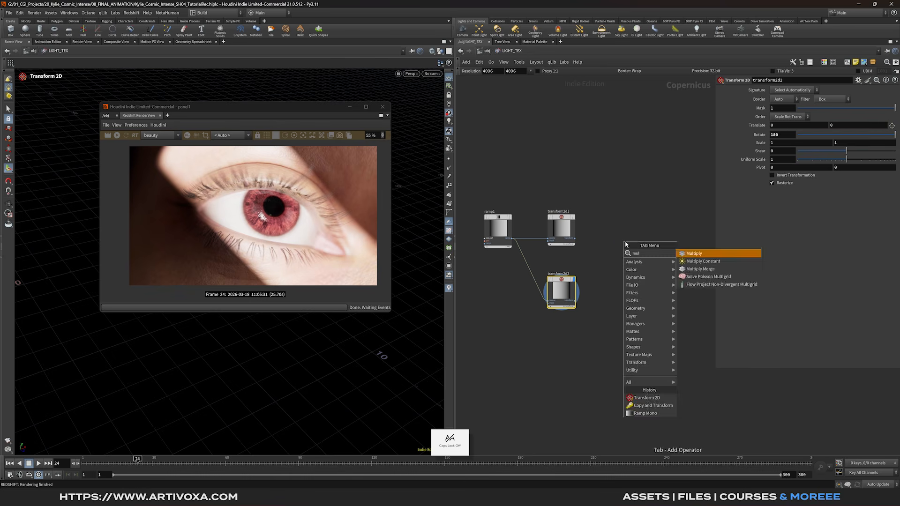
key(Return)
click(625, 241)
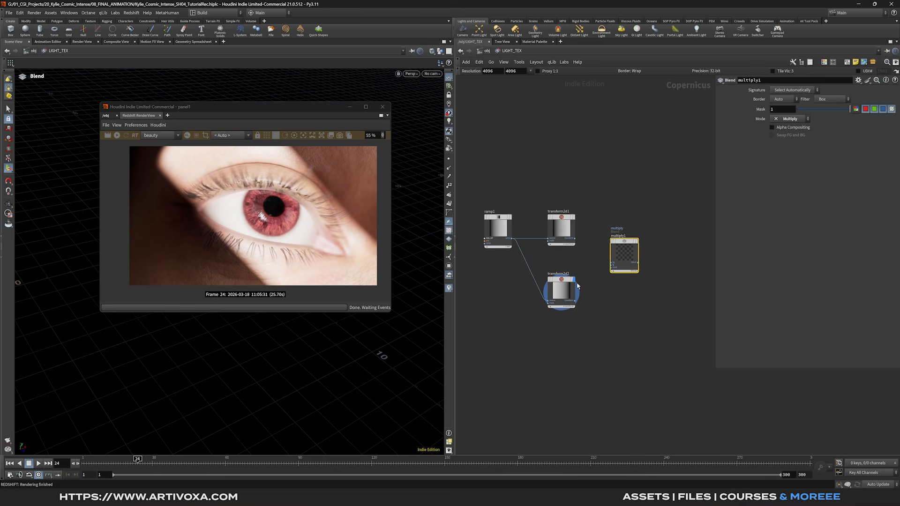
drag(575, 239, 610, 263)
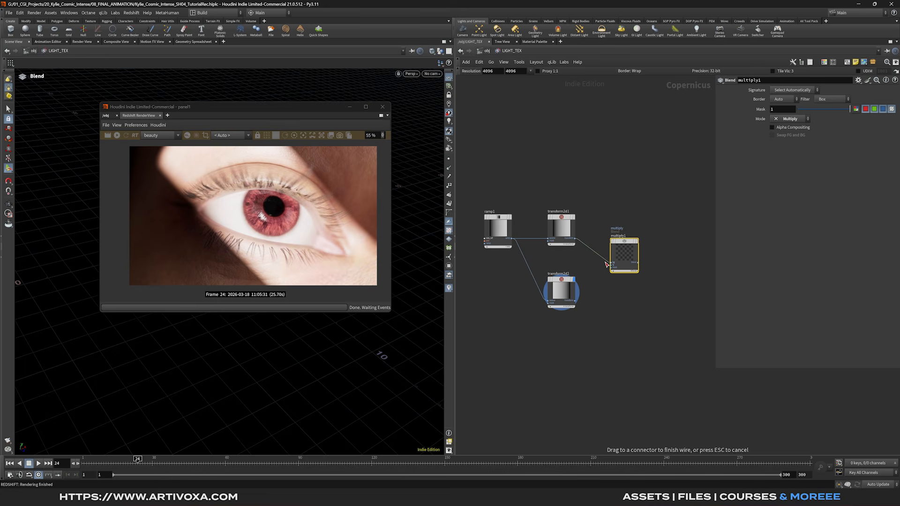
drag(576, 302, 610, 266)
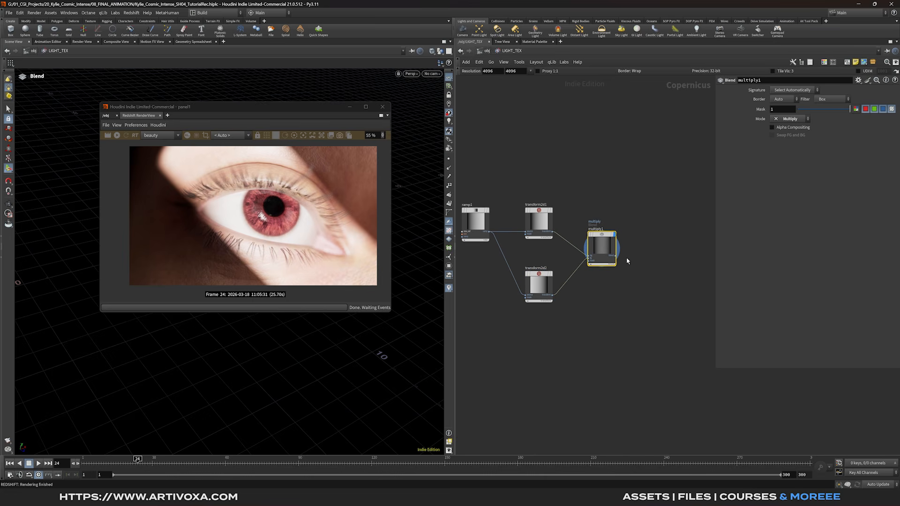
Step: Add a Null node named OUT_SPOT and connect the multiply output to it
key(Tab)
text(null)
key(Return)
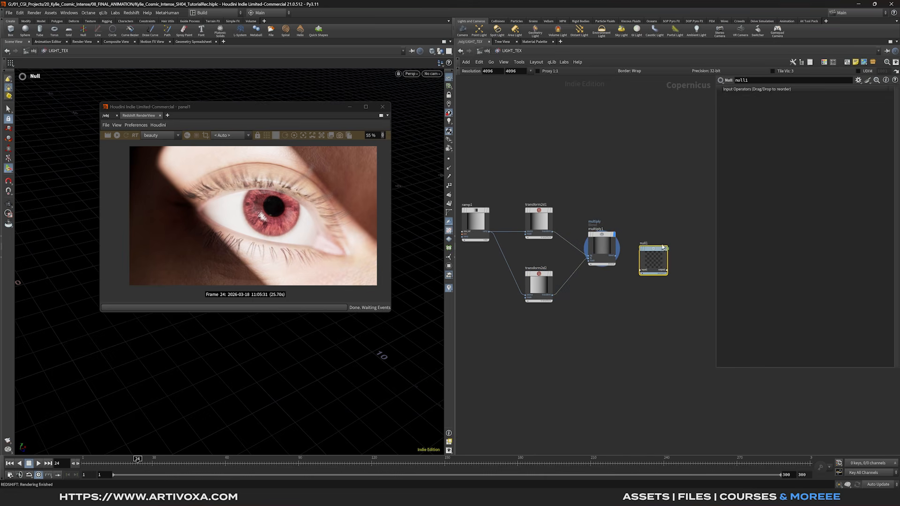
click(675, 237)
double_click(671, 230)
text(OUT_)
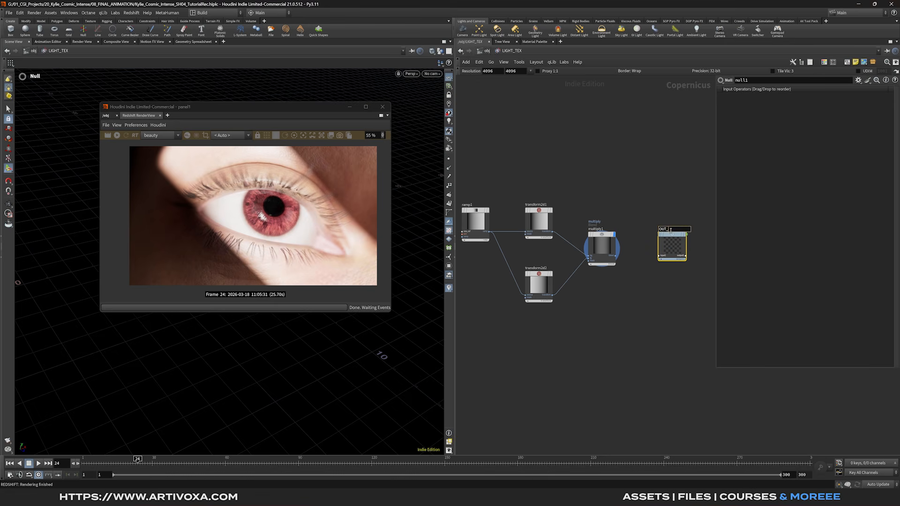
text(SPOT)
key(Return)
drag(617, 257, 673, 244)
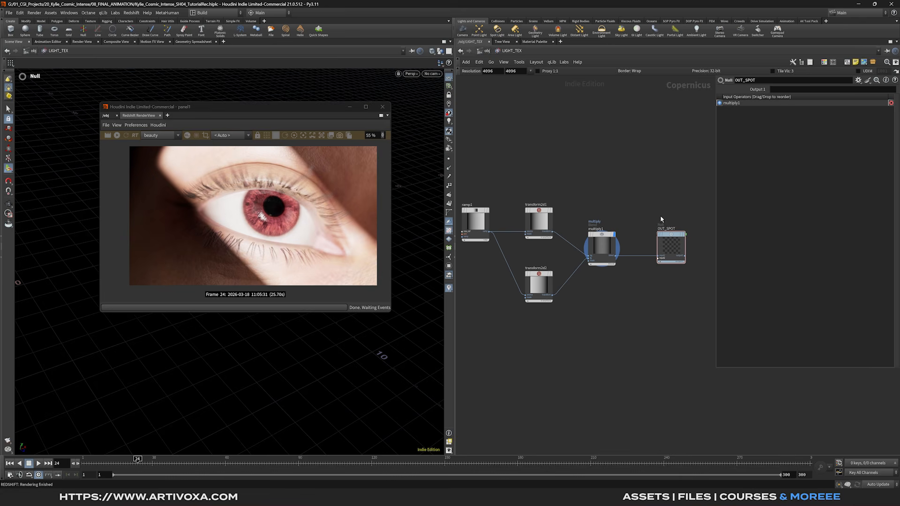
Step: Copy the OUT_SPOT node and return to the object level
drag(690, 206, 657, 298)
key(ctrl+c)
click(490, 51)
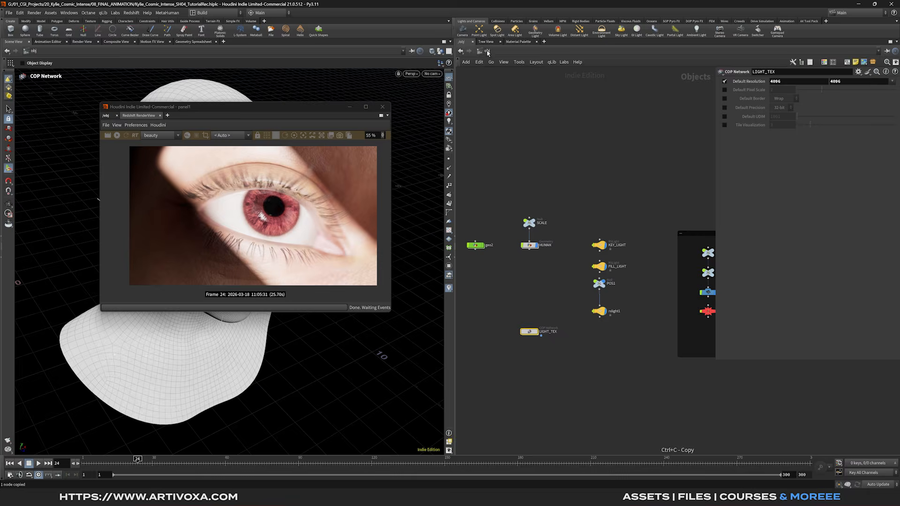
Step: Rename the rslight1 light as SPOT
click(599, 311)
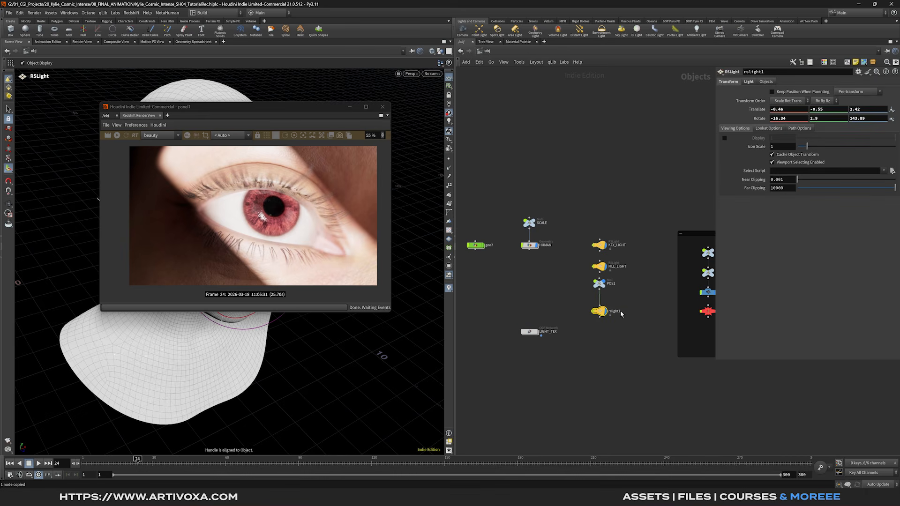
double_click(614, 311)
text(SPOT)
key(Return)
Step: Enable texture use on the SPOT light with filename op:/obj/LIGHT_TEX/OUT_SPOT and start the Redshift render
click(748, 83)
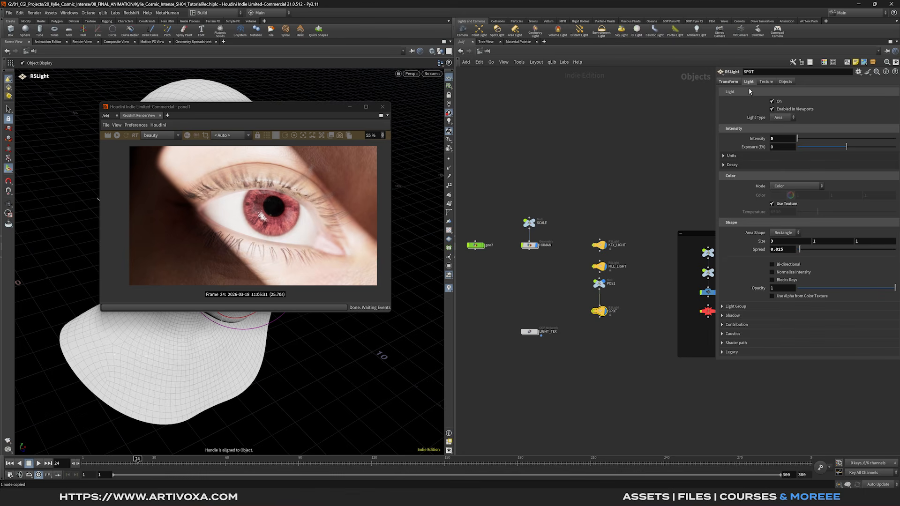
click(766, 82)
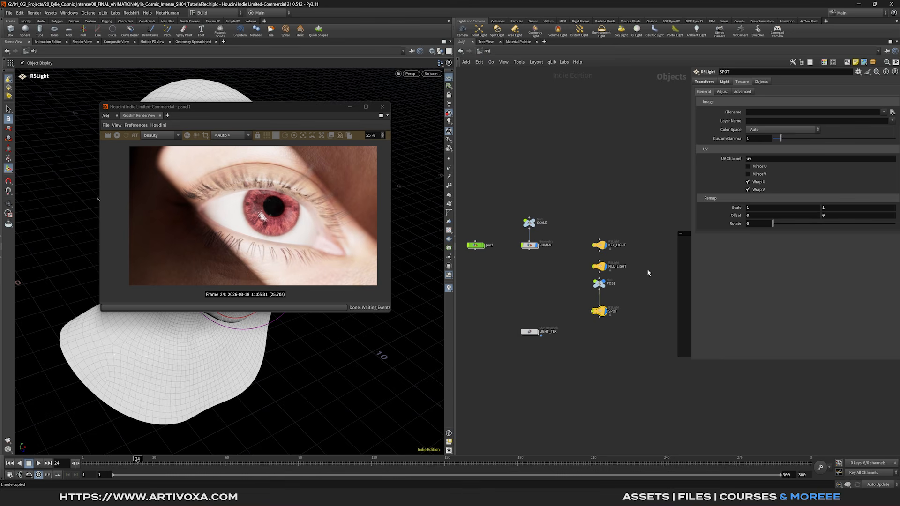
click(760, 113)
text(op:)
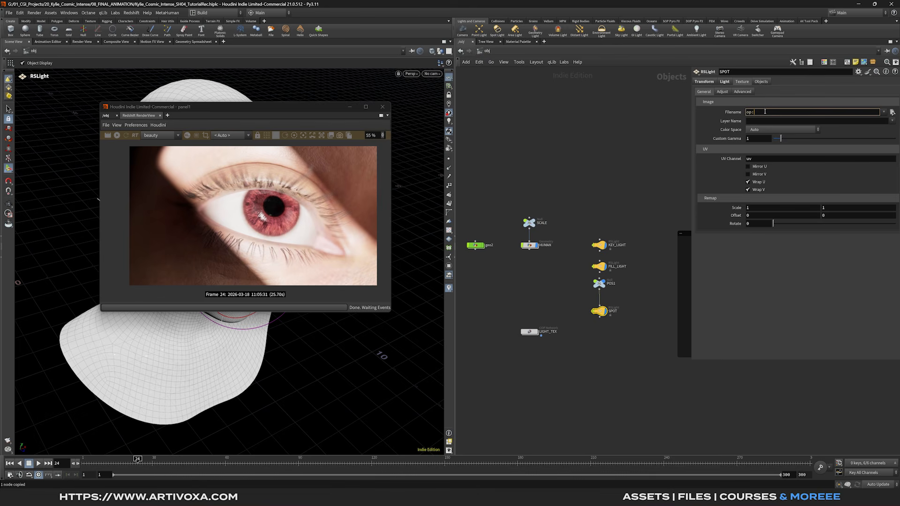
key(ctrl+v)
key(Return)
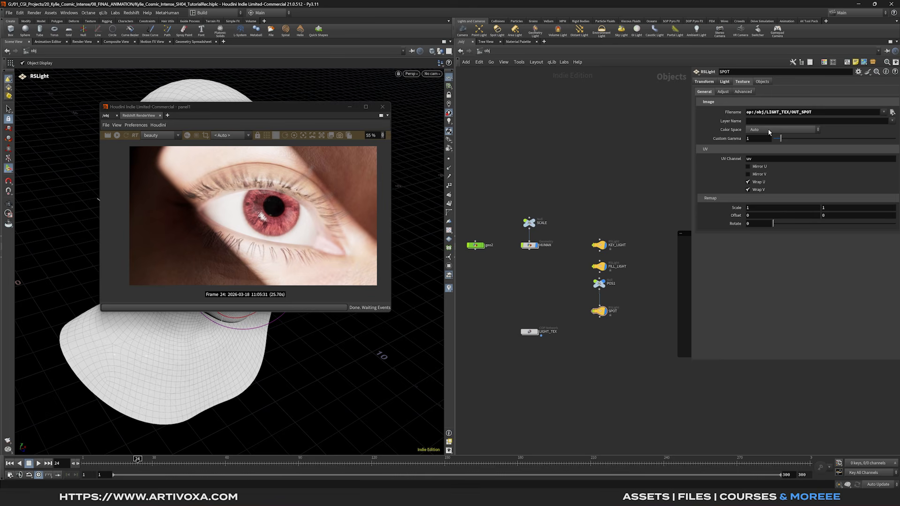
click(117, 136)
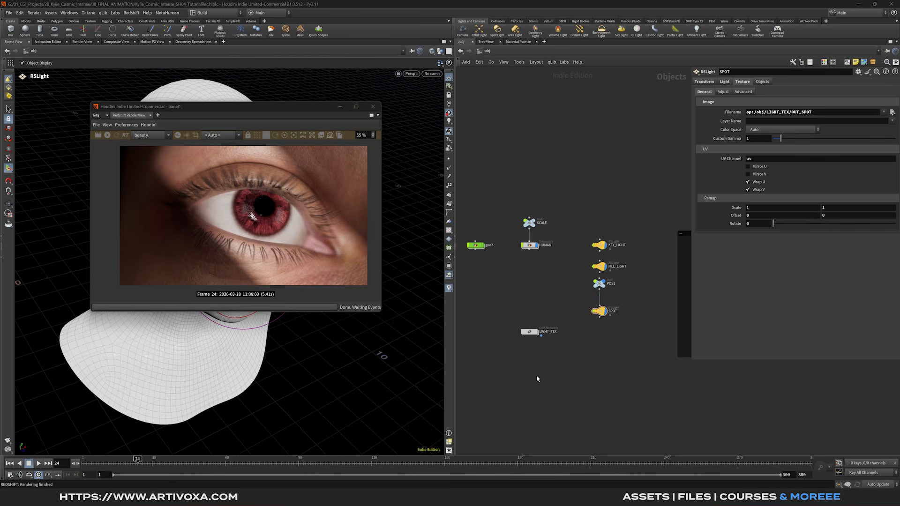
Step: Open the LIGHT_TEX network and add an SDF Shape node with its basic shape set to Squircle
double_click(530, 332)
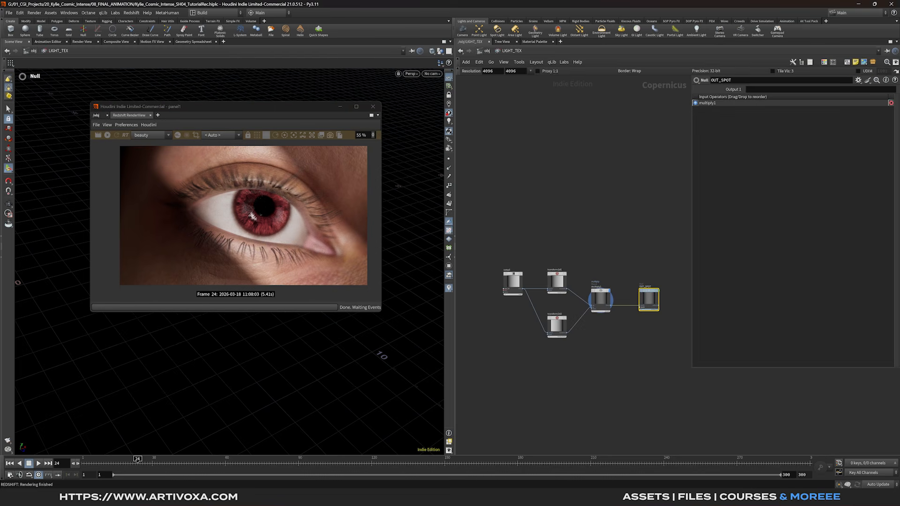
key(Tab)
text(sdf)
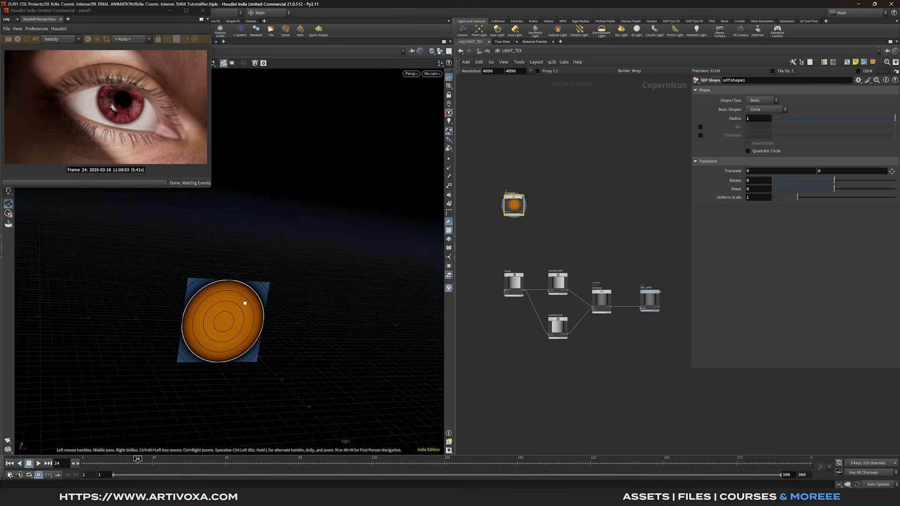
scroll(244, 306, up, 2)
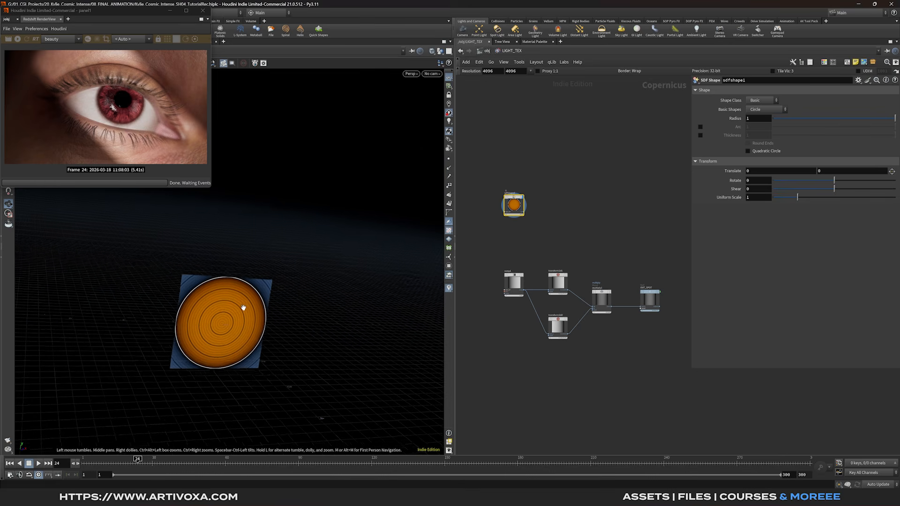
middle_drag(243, 307, 231, 299)
drag(231, 300, 228, 303)
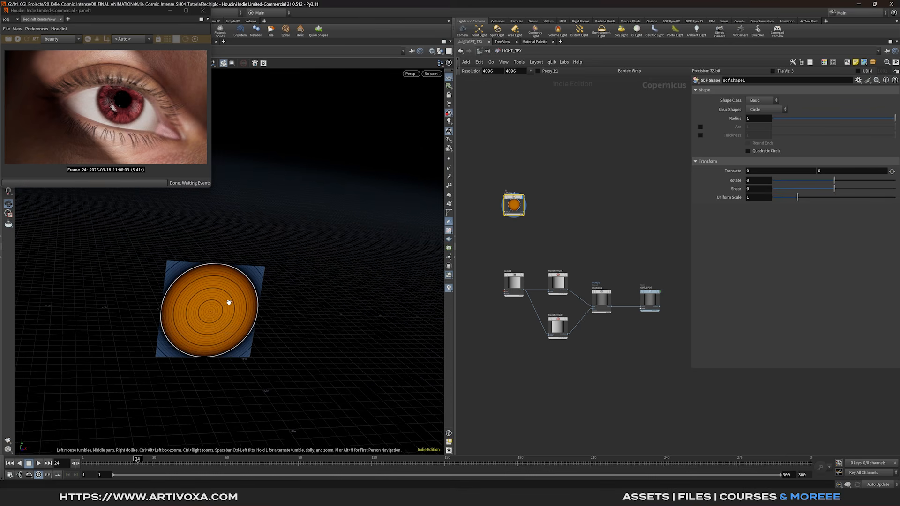
click(768, 110)
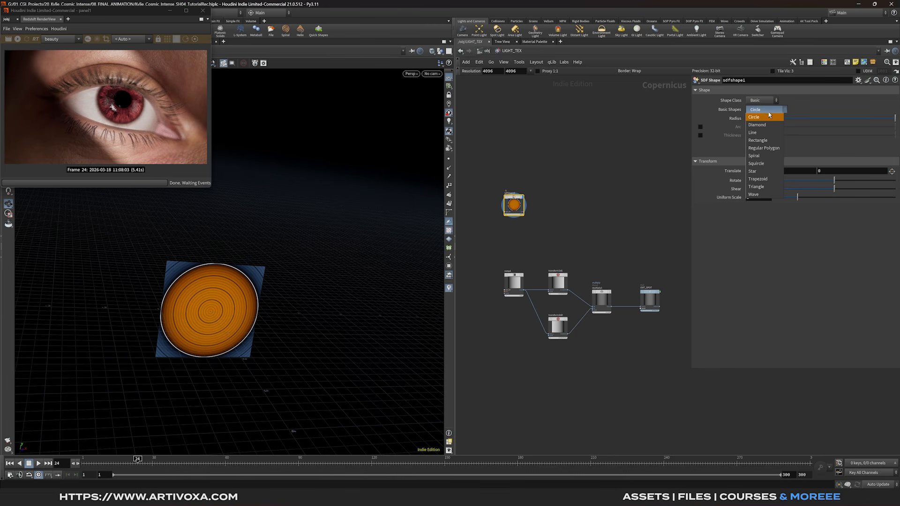
click(769, 163)
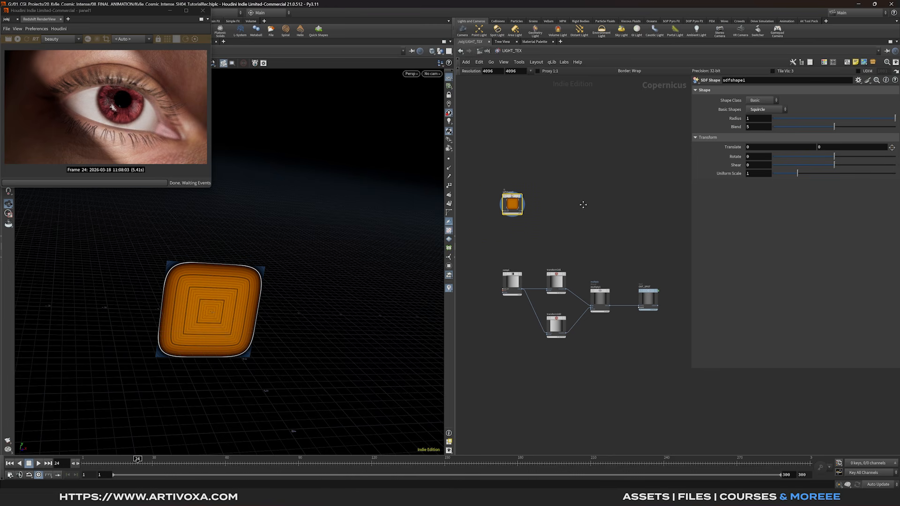
Step: Connect an SDF to Mono node after the SDF shape and display its result
scroll(525, 214, up, 1)
scroll(523, 211, up, 2)
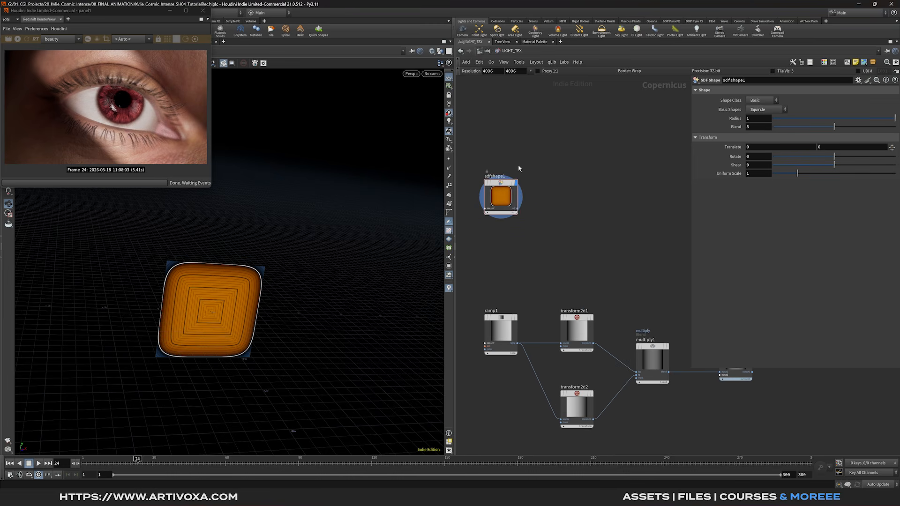
click(517, 208)
key(Tab)
text(s)
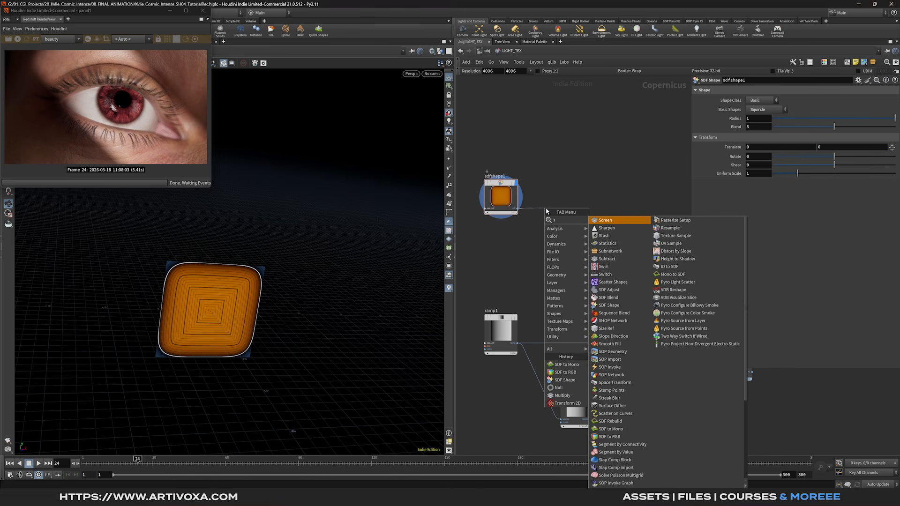
text(df t)
key(Return)
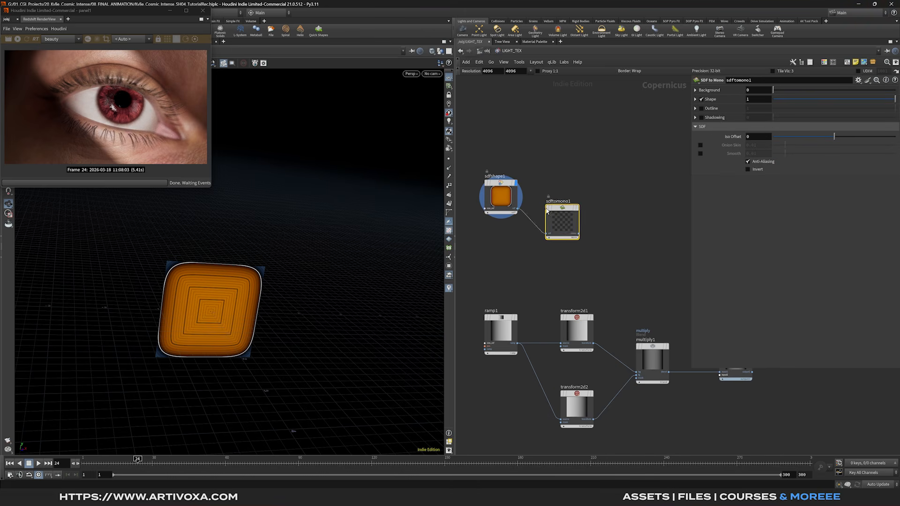
click(570, 197)
click(588, 167)
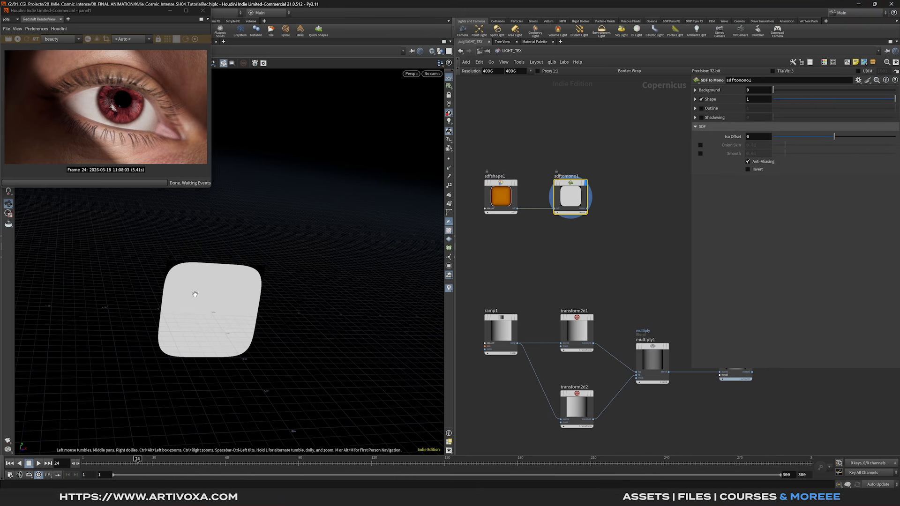
Step: Append a Transform 2D node to the SDF to Mono output
click(589, 208)
key(Tab)
text(tran)
key(Return)
click(631, 197)
middle_drag(641, 220, 591, 221)
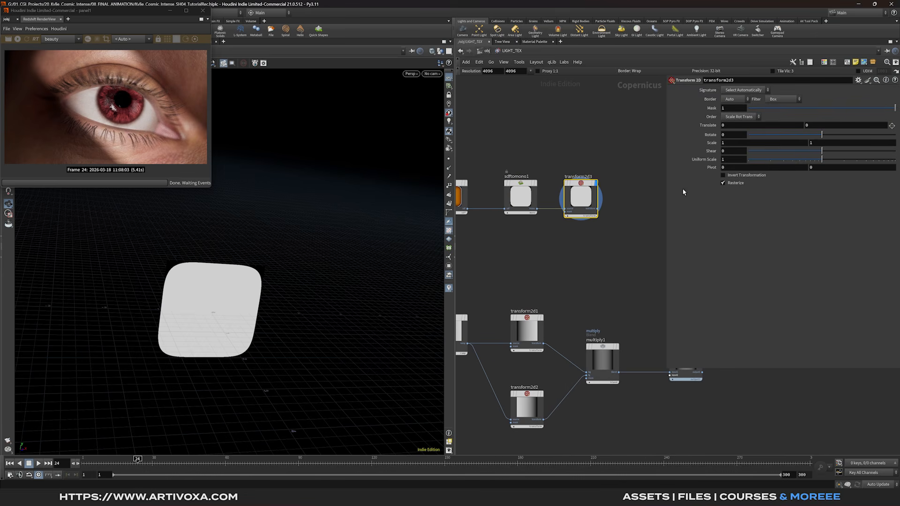
Step: Set the squircle's Transform 2D to shear -0.65, border Constant and uniform scale 0.9
drag(822, 152, 812, 155)
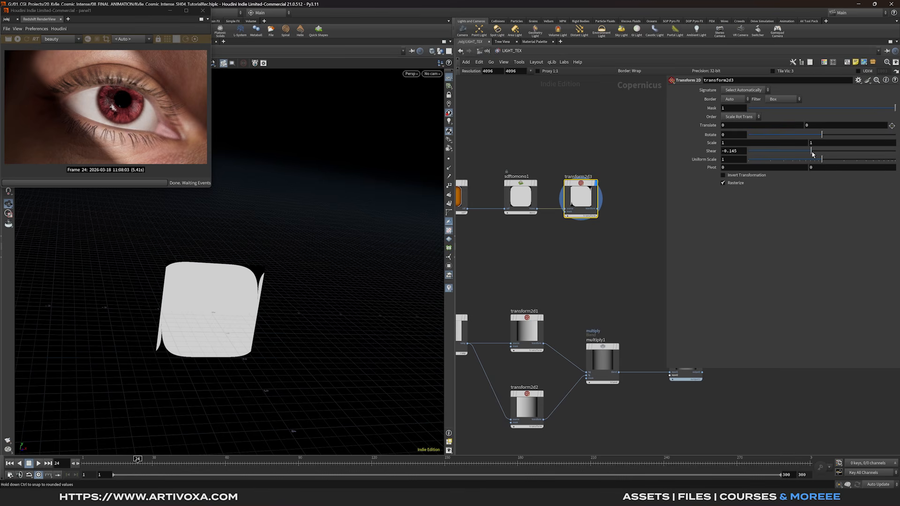
click(735, 151)
text(-0.65)
key(Return)
click(737, 100)
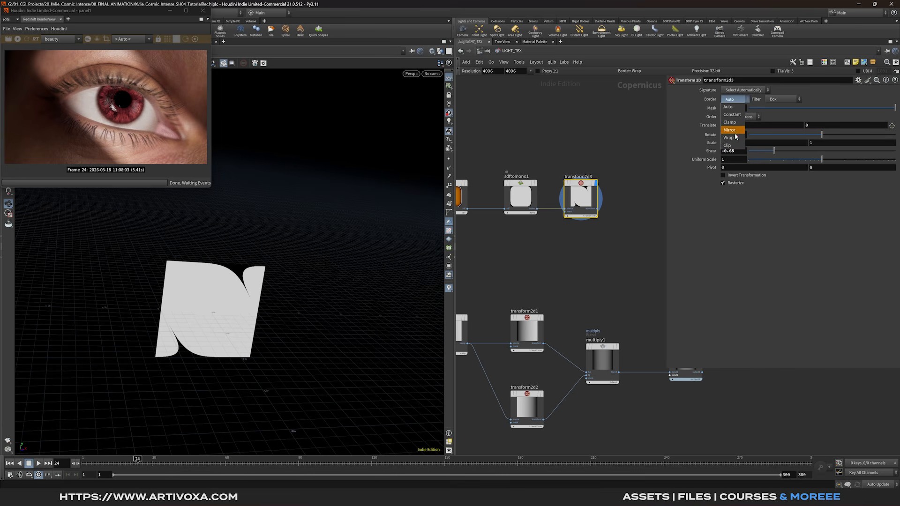
click(734, 112)
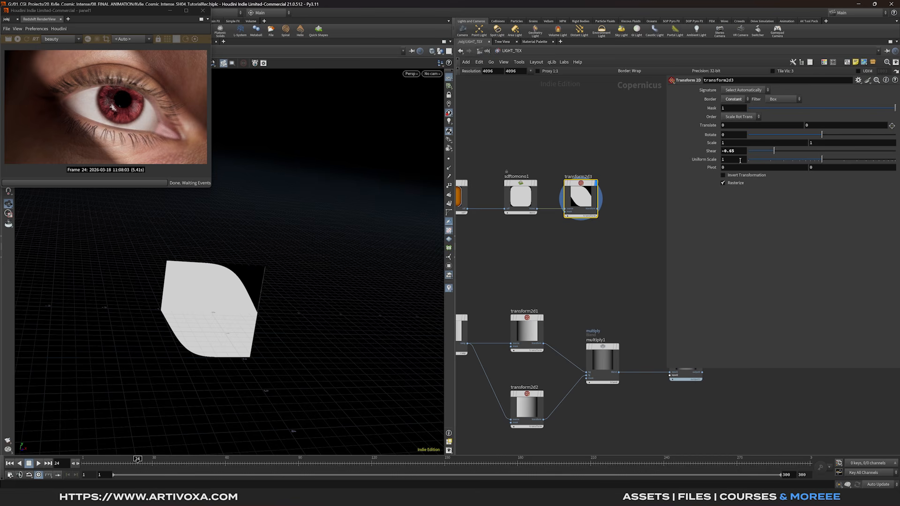
text(0.9)
key(Return)
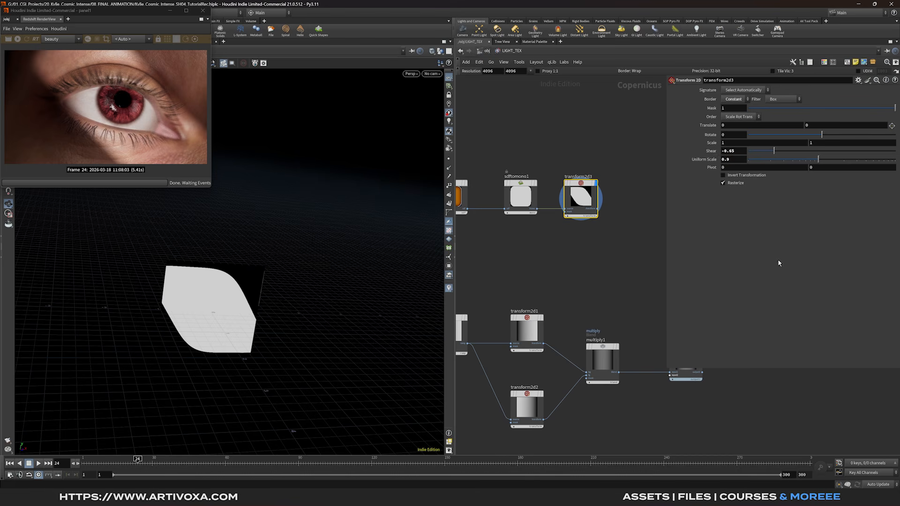
Step: Add a second Multiply node and feed it the sheared squircle and the multiply1 output
key(h)
drag(473, 408, 613, 274)
key(Tab)
text(m)
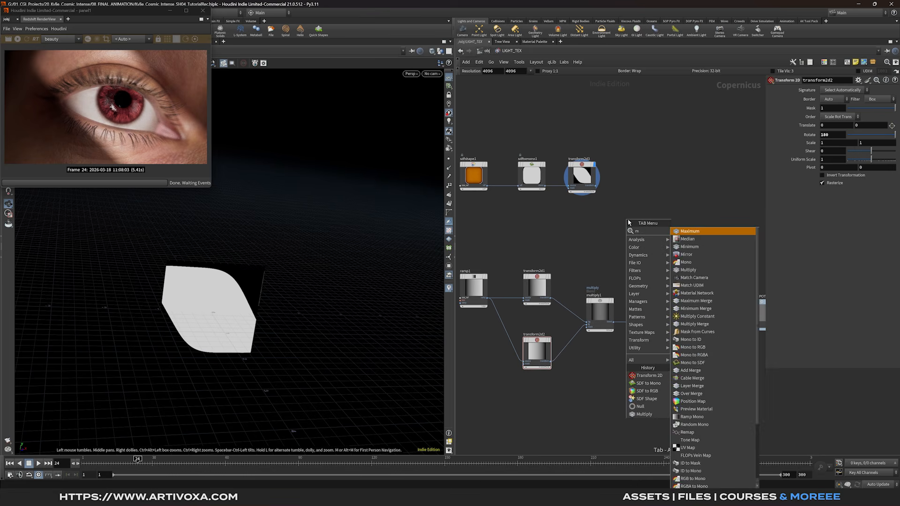
text(ult)
key(Return)
click(664, 294)
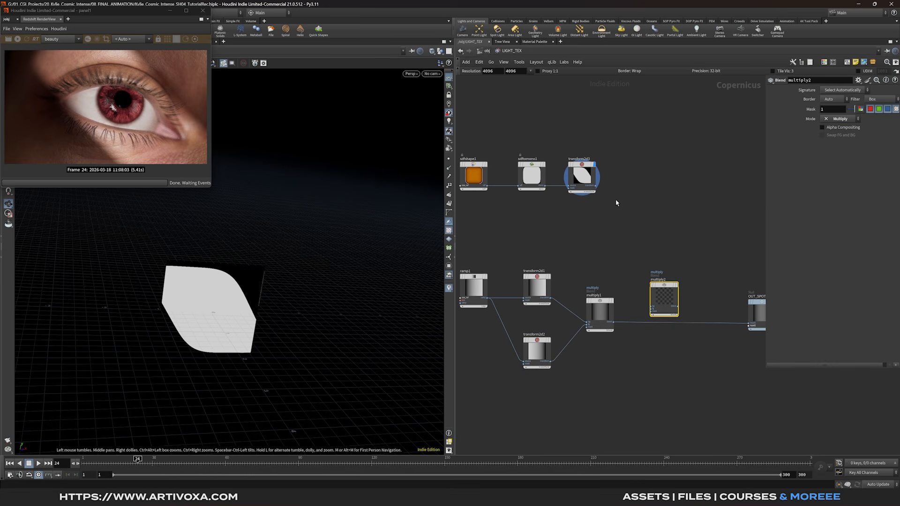
drag(596, 186, 673, 298)
drag(614, 322, 658, 308)
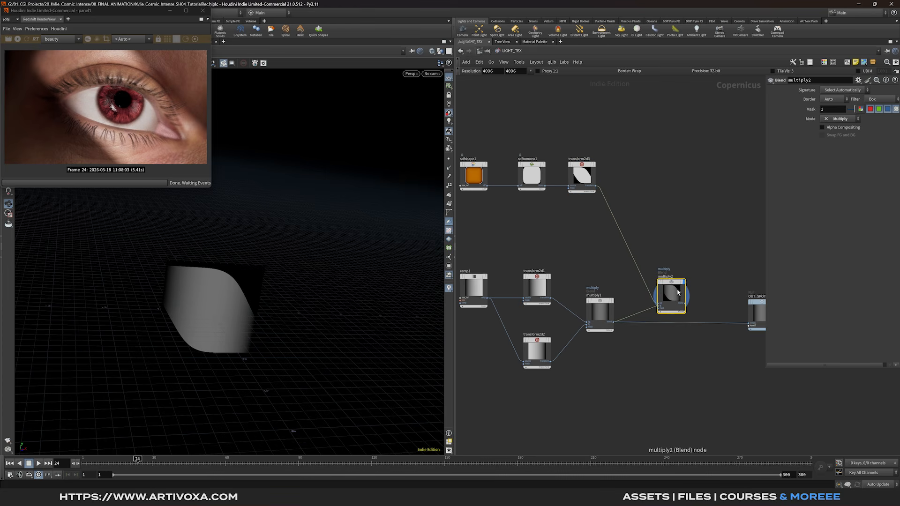
Step: Connect the multiply2 output to OUT_SPOT and restart the Redshift render
middle_drag(688, 305, 625, 286)
drag(624, 284, 685, 303)
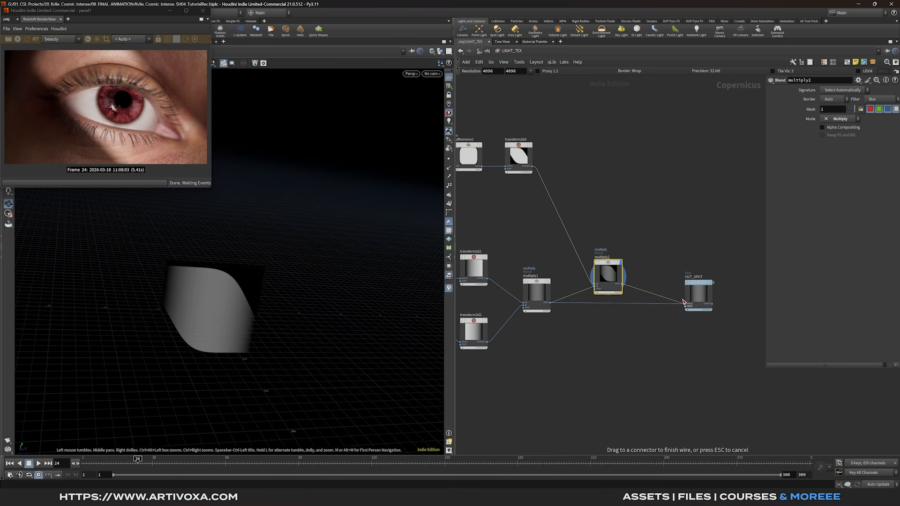
click(18, 39)
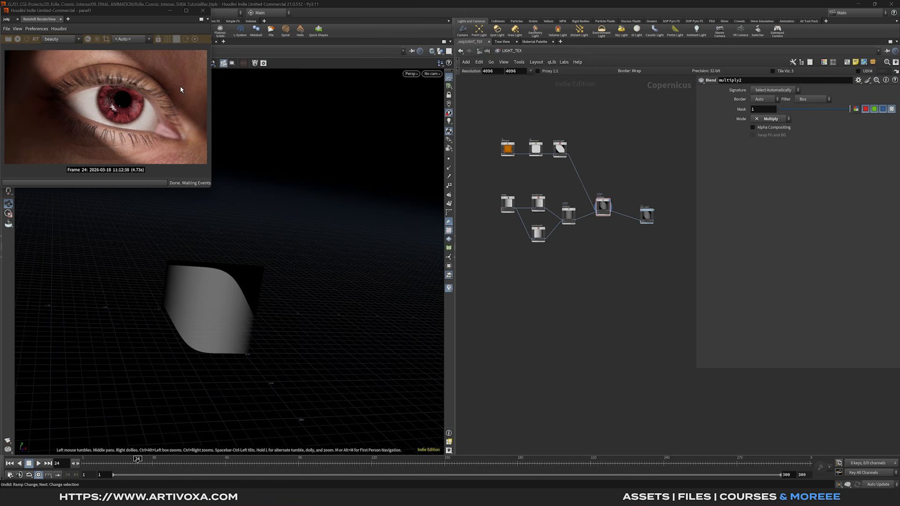
Step: Place a new mono Ramp node in empty space below the existing network
scroll(541, 281, up, 2)
key(Tab)
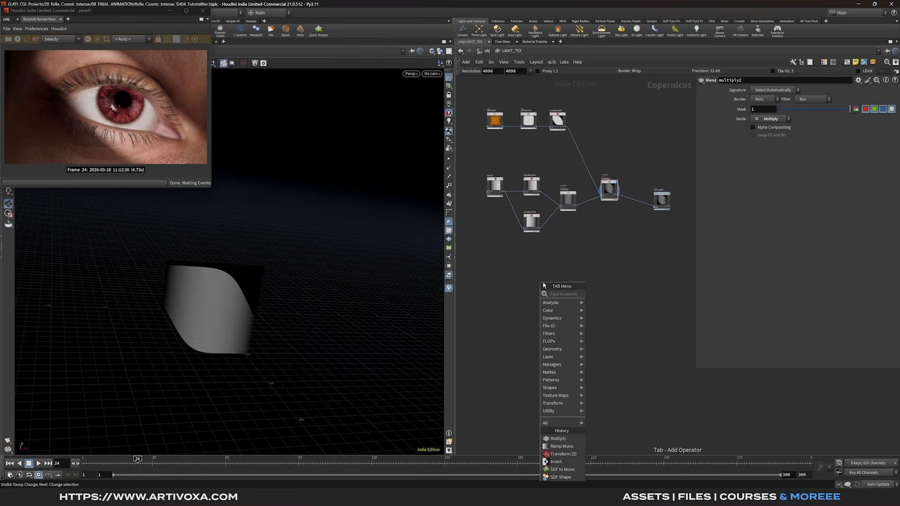
text(ramp)
key(Return)
scroll(573, 330, up, 3)
click(542, 343)
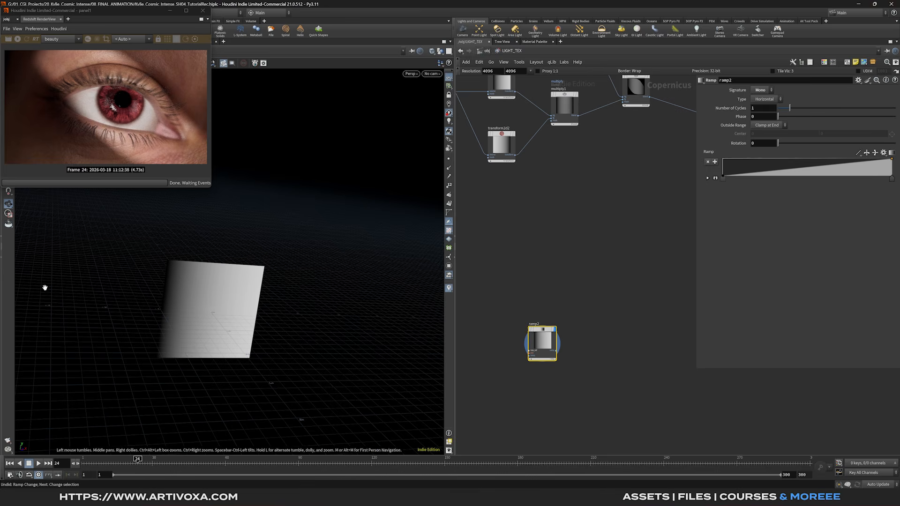
Step: Reverse the new ramp and move its two points inward for a solid white area with a short falloff
click(867, 153)
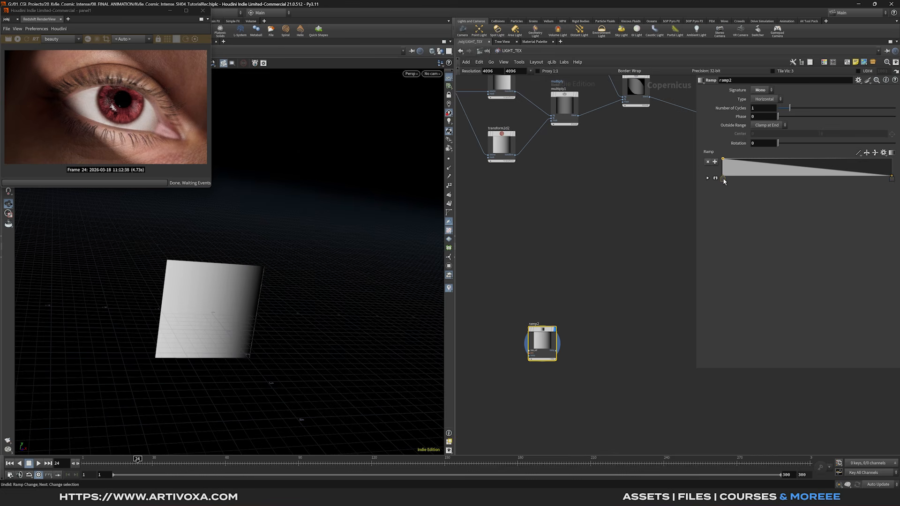
mouse_move(724, 181)
mouse_down()
mouse_move(832, 177)
mouse_move(818, 174)
mouse_up()
drag(890, 179, 858, 178)
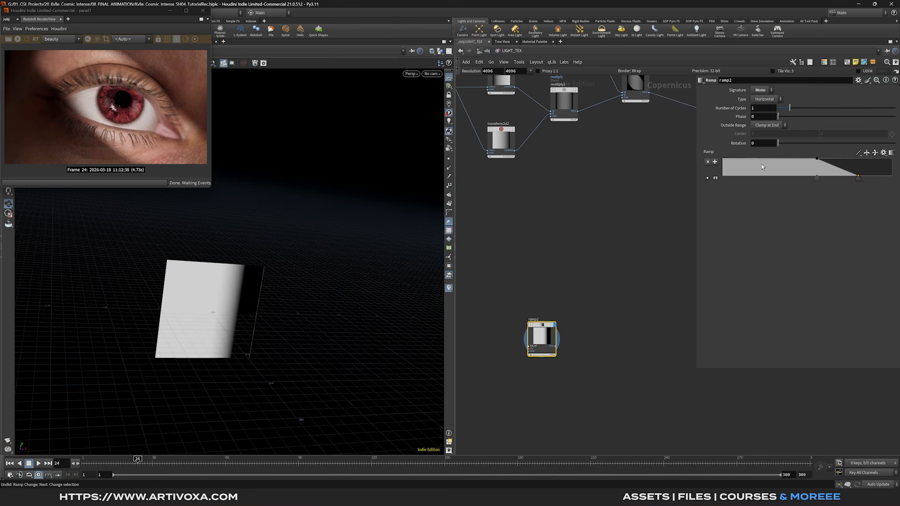
Step: Append a Transform 2D node to ramp2 and set its X translation to -0.35
scroll(568, 328, up, 2)
key(Tab)
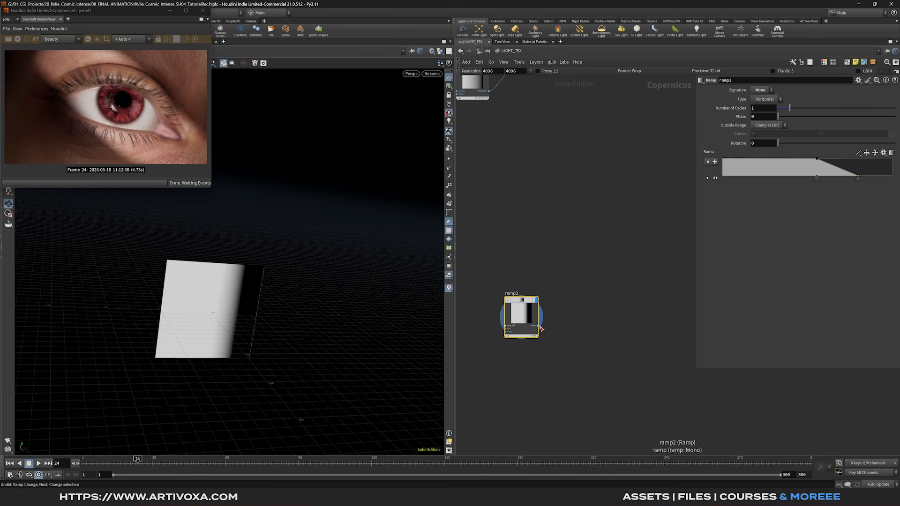
text(trans)
key(Return)
drag(564, 327, 592, 302)
mouse_move(600, 307)
click(611, 286)
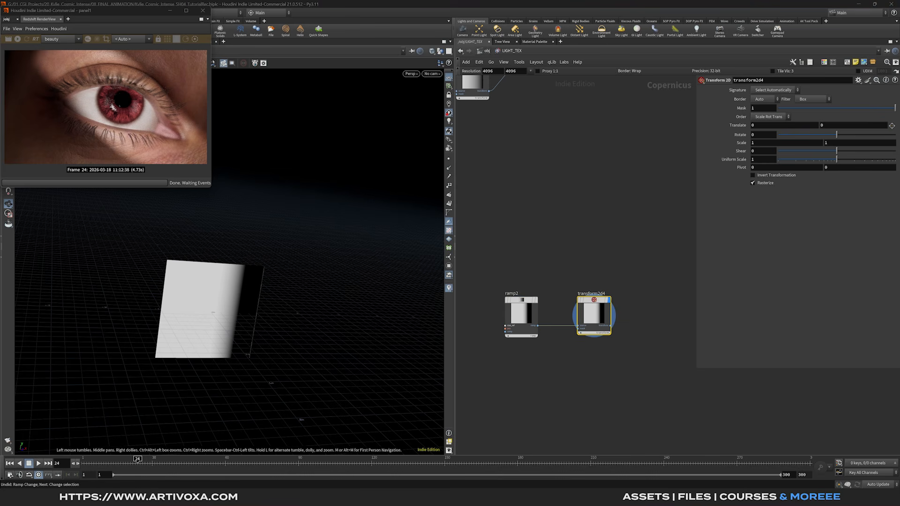
click(779, 124)
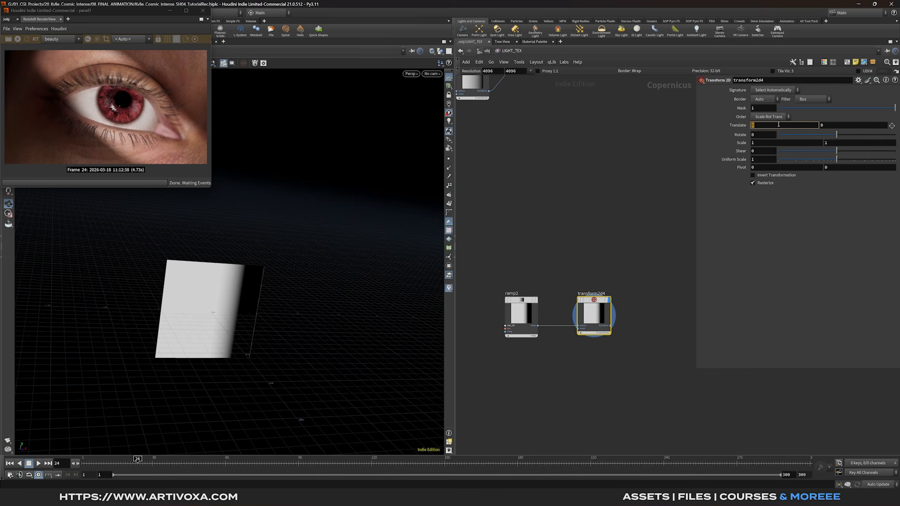
text(-0.35)
key(Return)
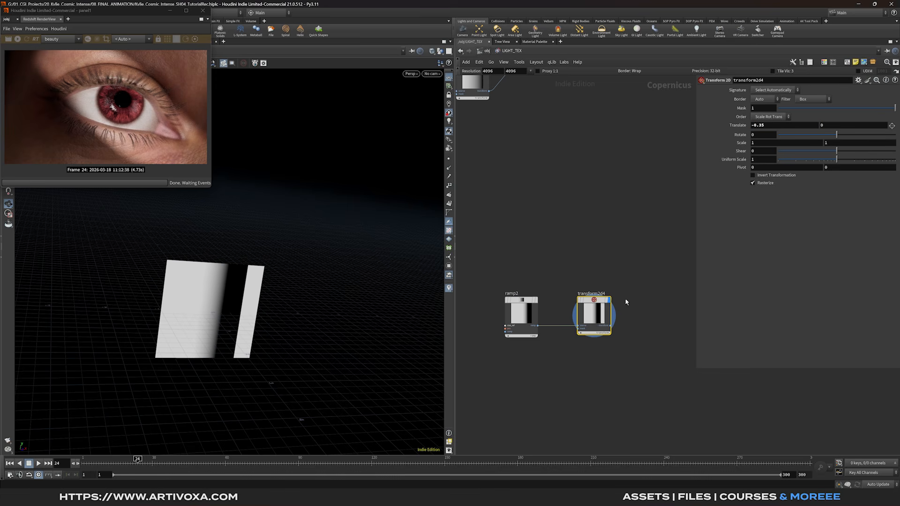
Step: Place an Add blend node beside the second ramp's chain
key(h)
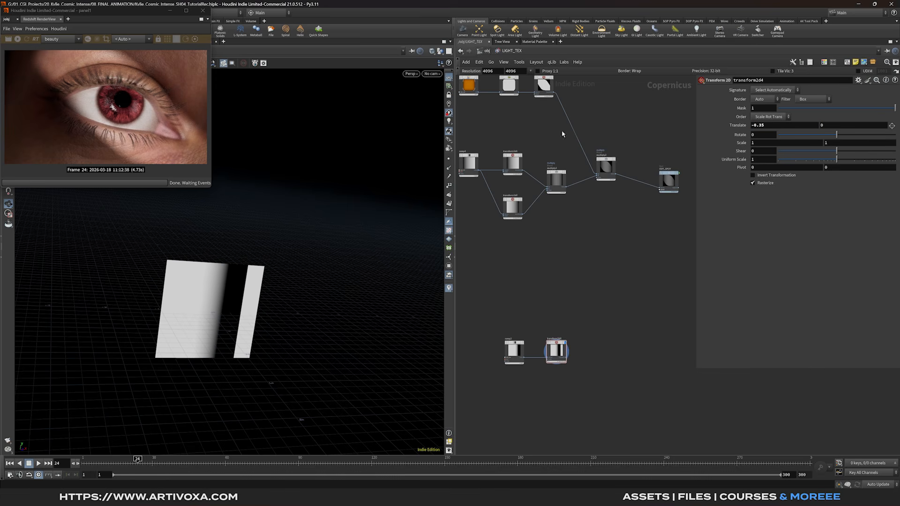
middle_drag(559, 119, 568, 126)
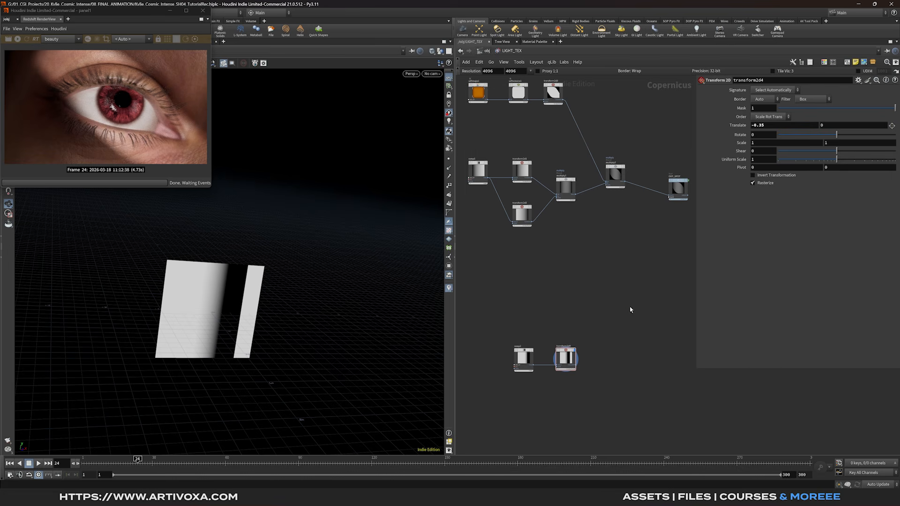
key(Tab)
click(694, 345)
click(629, 310)
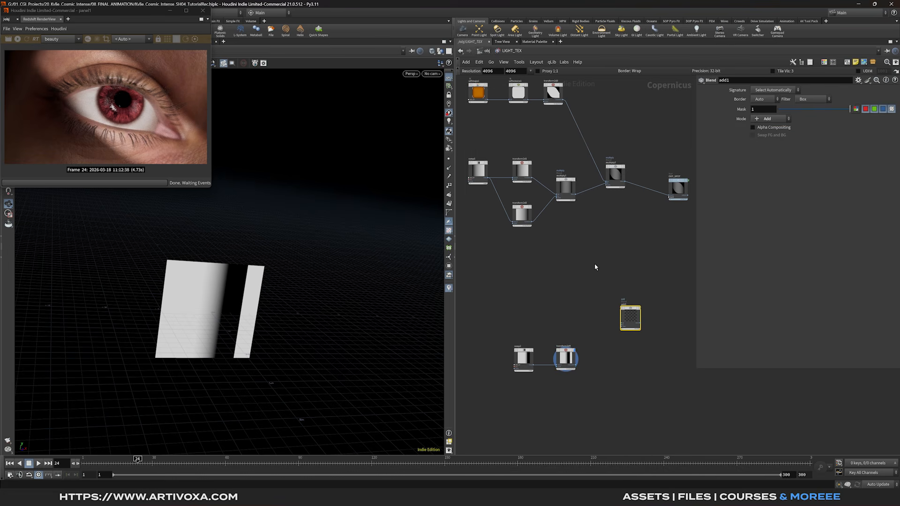
scroll(594, 266, up, 1)
scroll(566, 115, down, 1)
middle_drag(577, 151, 581, 168)
middle_drag(564, 106, 567, 125)
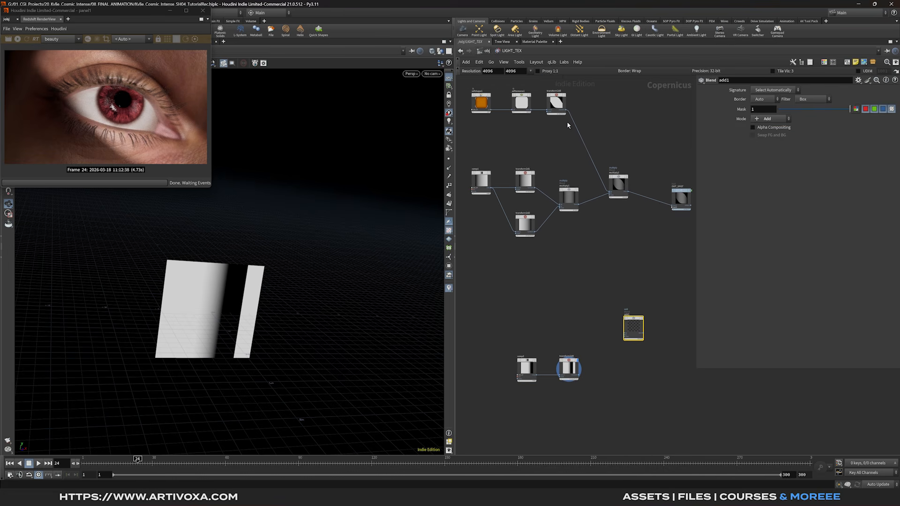
Step: Connect the sheared squircle and the shifted ramp to the Add node and change its blend mode to Multiply
drag(566, 113, 628, 333)
scroll(605, 368, up, 2)
drag(569, 377, 634, 320)
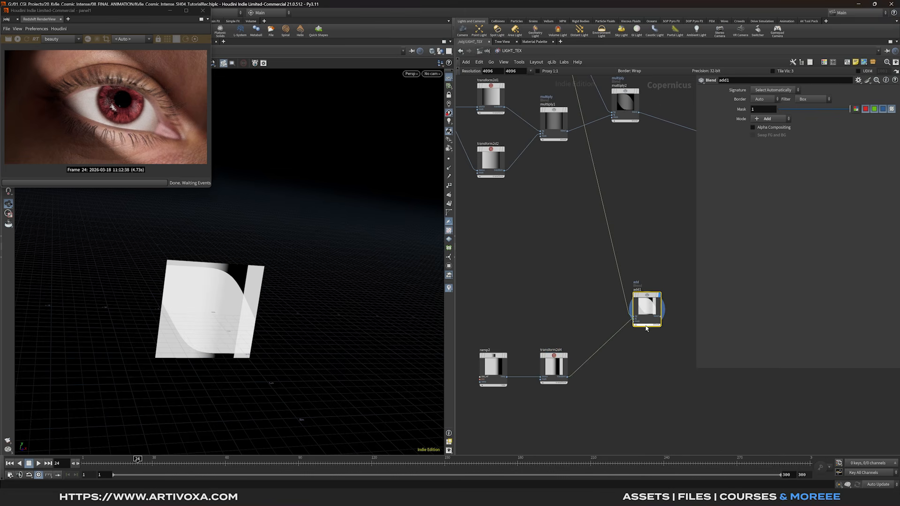
click(756, 120)
click(768, 166)
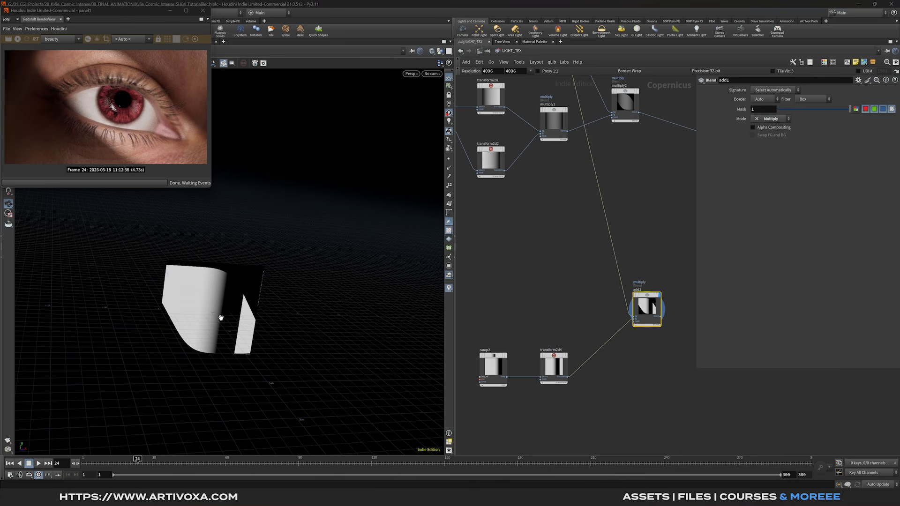
Step: Widen ramp2's falloff by moving its inner point toward the start, and try a different X translation on transform2d4
click(493, 368)
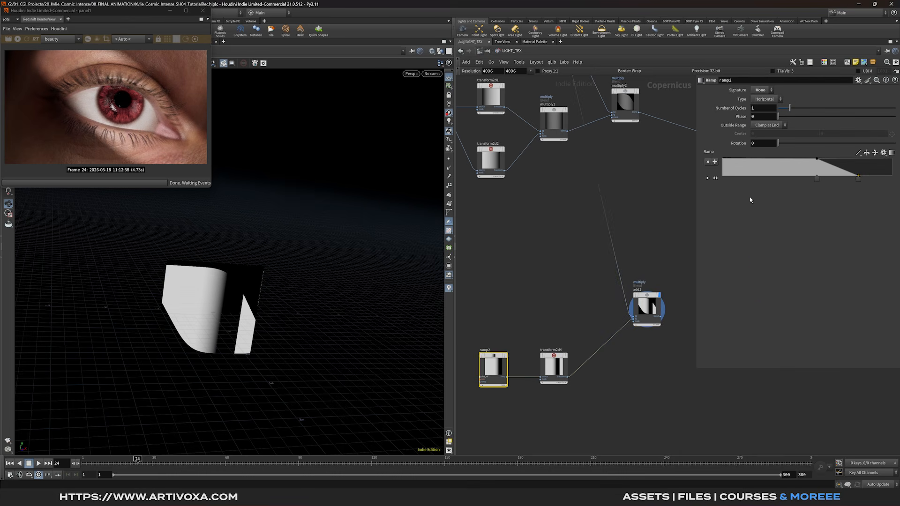
drag(815, 178, 796, 179)
click(554, 368)
middle_drag(771, 125, 779, 126)
key(ctrl+z)
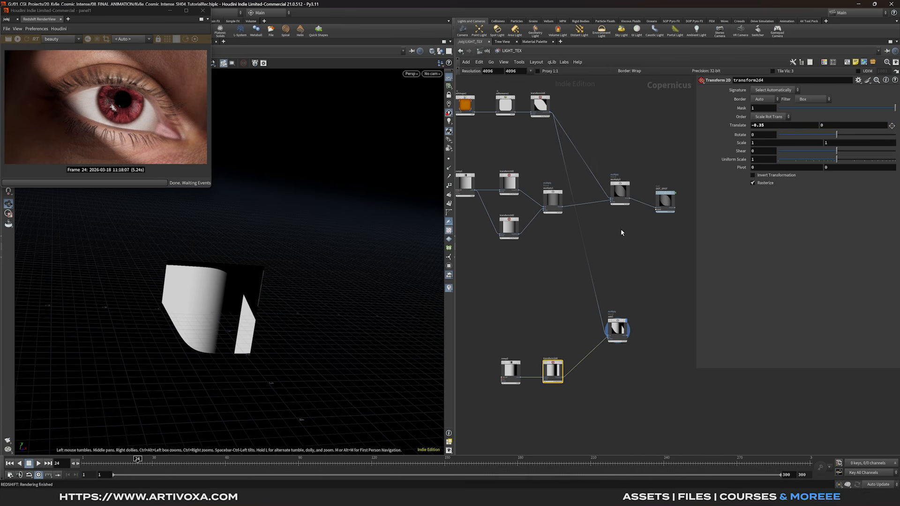
Step: Connect the add1 blend into multiply2 in place of the direct squircle input, and display the OUT_SPOT node
drag(620, 193, 623, 200)
drag(620, 336, 596, 314)
click(607, 309)
click(615, 204)
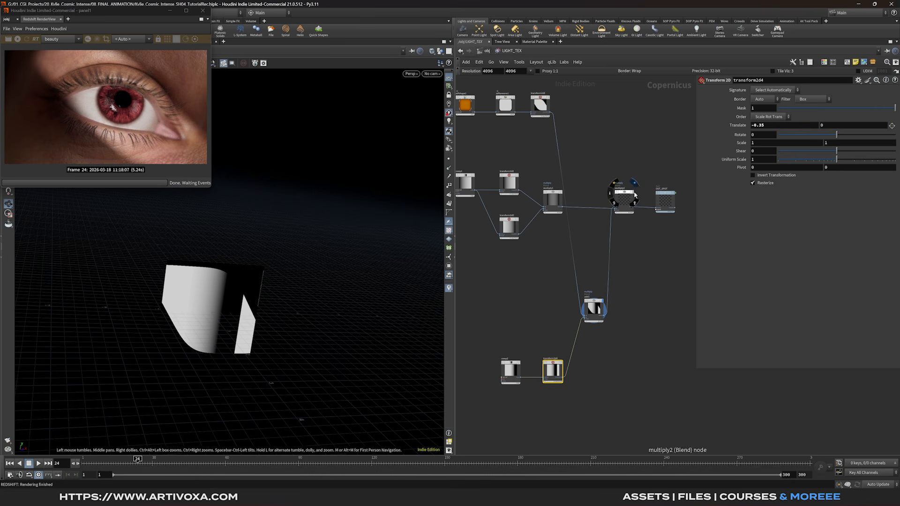
click(631, 193)
click(671, 194)
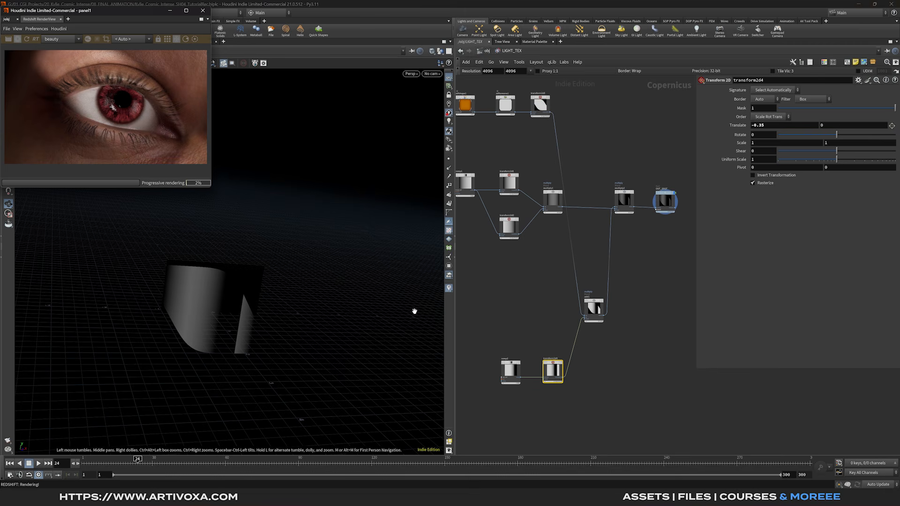
Step: Move ramp2's inner point outward for a shorter falloff and set transform2d4's X translation to -0.43
click(510, 372)
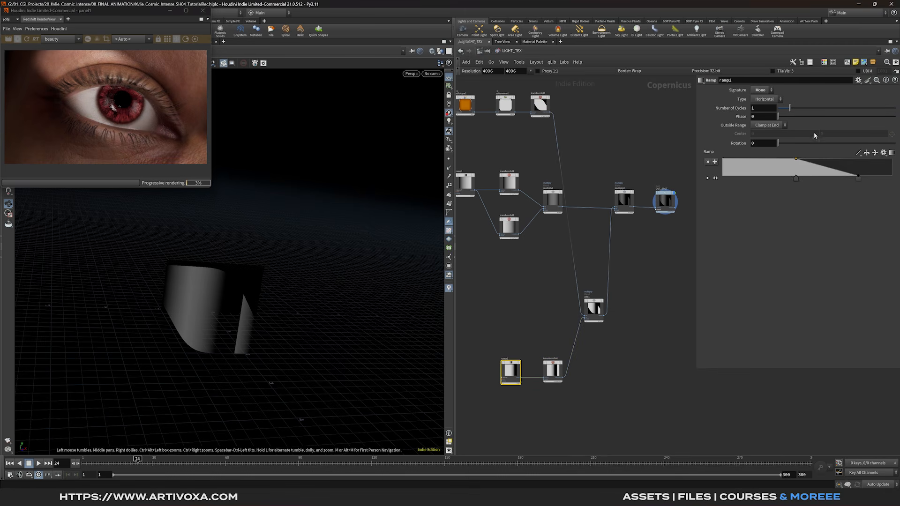
drag(796, 178, 830, 181)
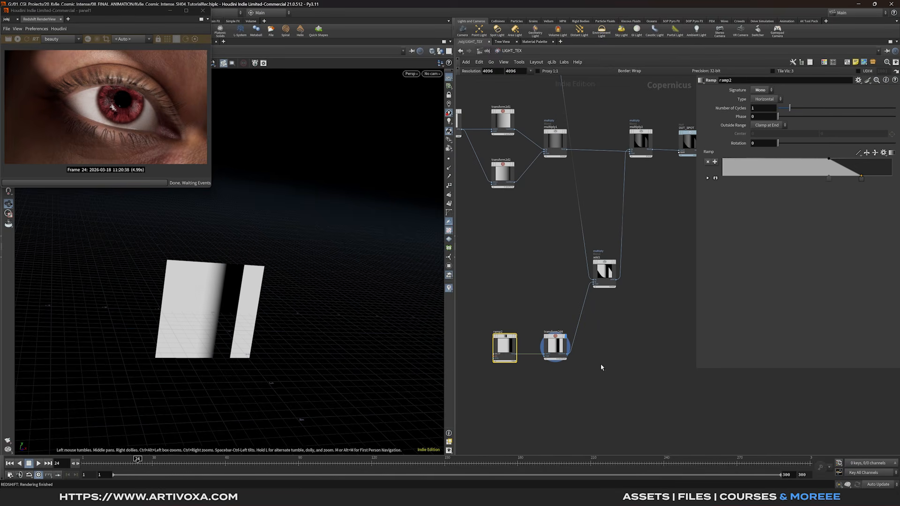
click(561, 348)
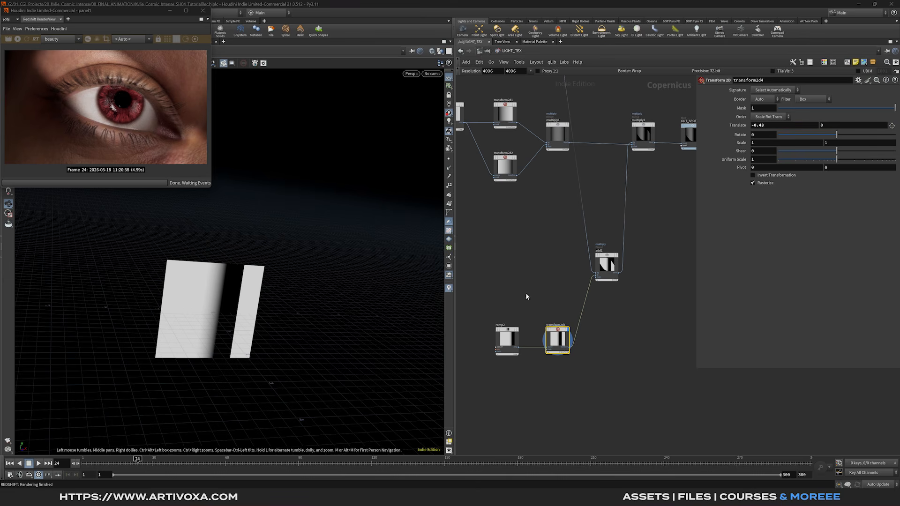
Step: Duplicate the squircle chain of SDF Shape, SDF to Mono and Transform 2D nodes below the ramp2 chain
middle_drag(538, 377, 609, 339)
scroll(605, 339, down, 3)
middle_drag(529, 187, 522, 227)
drag(529, 156, 604, 116)
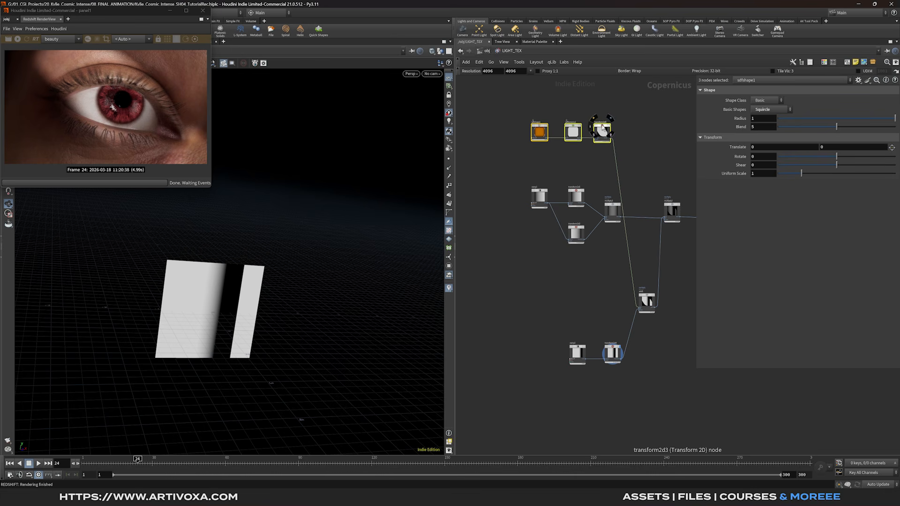
alt+drag(602, 129, 607, 404)
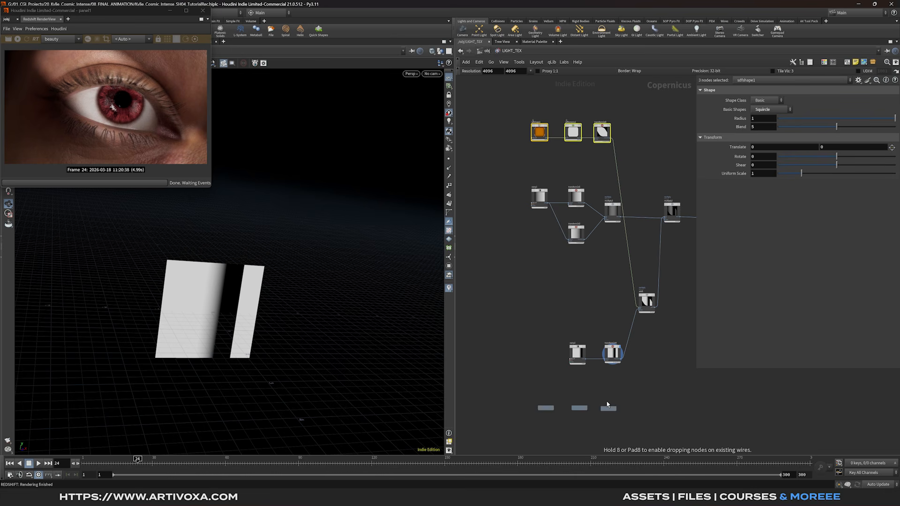
alt+drag(607, 404, 610, 409)
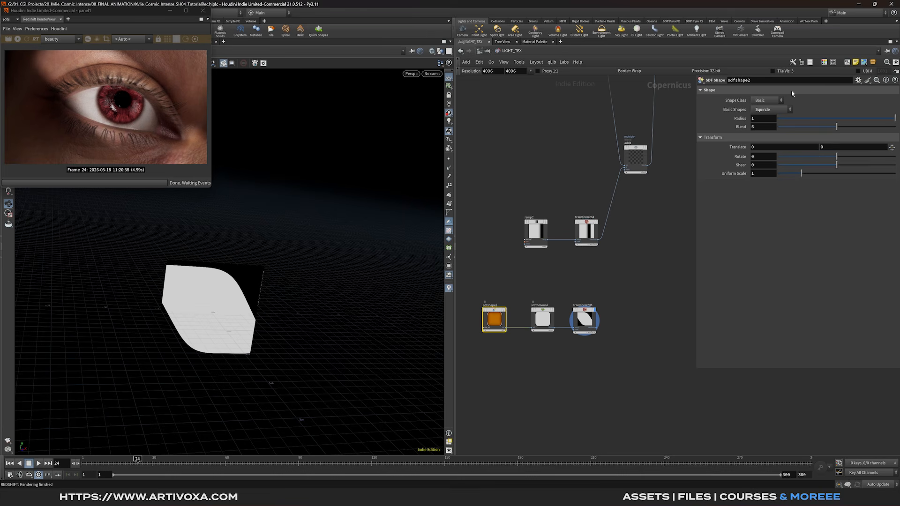
Step: Change the duplicated SDF Shape to Rectangle and set its width to 1.5
click(771, 111)
click(767, 132)
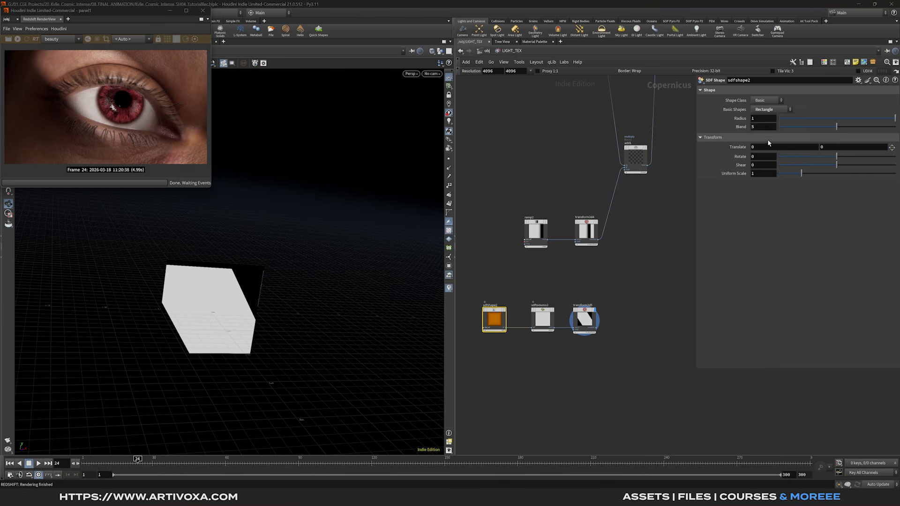
click(765, 119)
text(1.5)
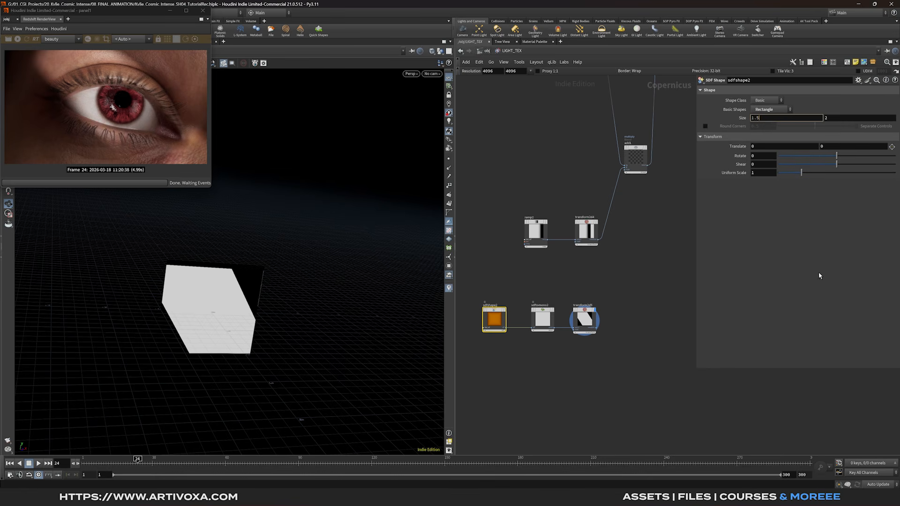
key(Return)
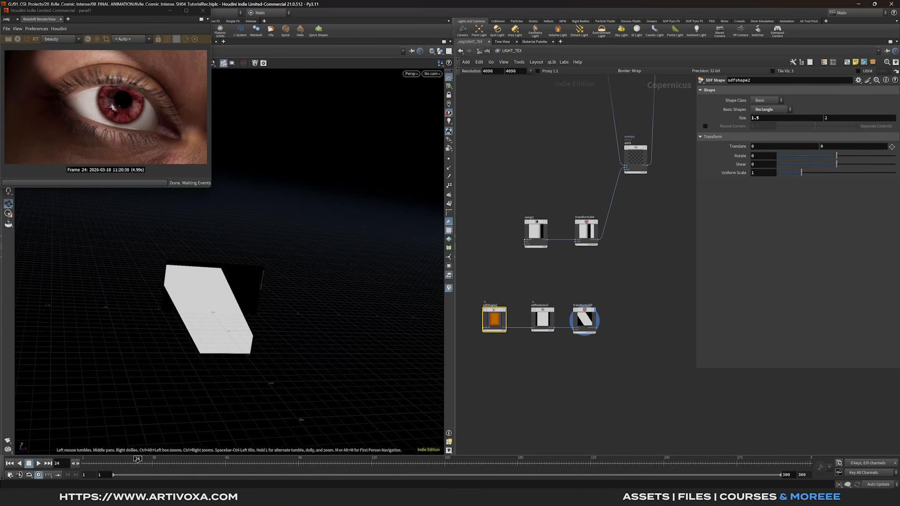
Step: Insert an Invert node between the duplicated SDF to Mono and Transform 2D nodes
drag(585, 320, 629, 320)
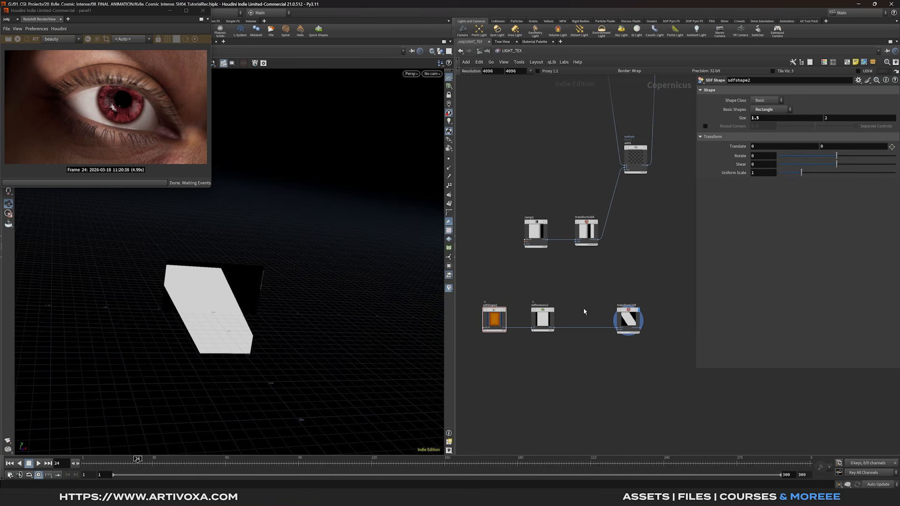
key(Tab)
click(598, 476)
click(591, 318)
key(ctrl+z)
Step: Replace the copied sheared Transform 2D with a fresh Transform 2D node connected after the Invert
middle_drag(655, 294, 631, 283)
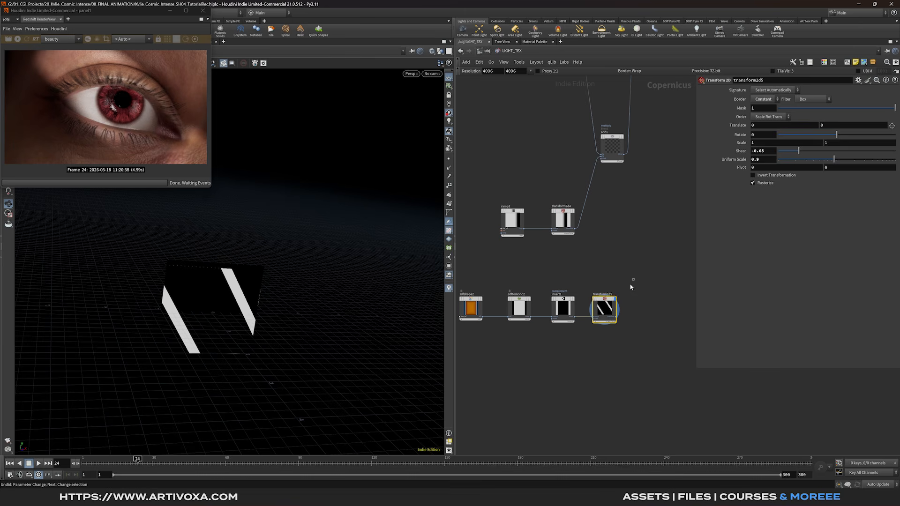
key(Delete)
key(Tab)
text(tr)
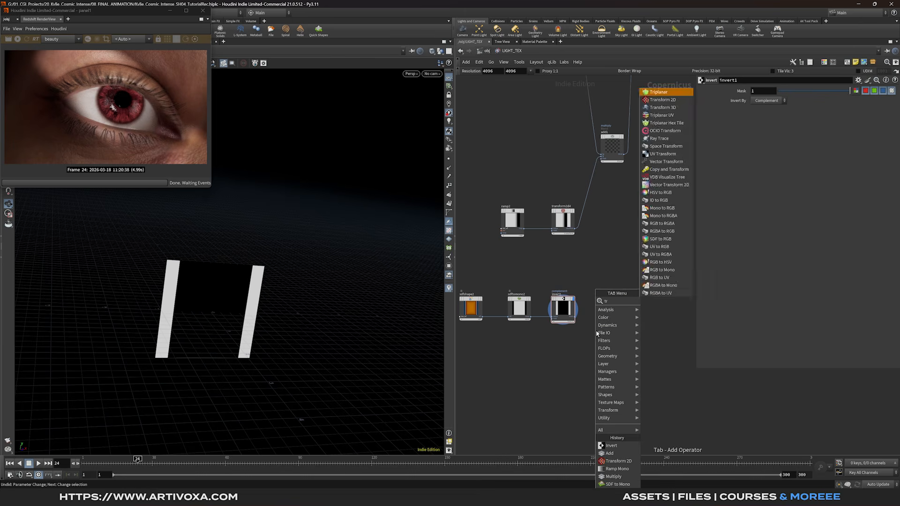
text(an)
key(Return)
key(Return)
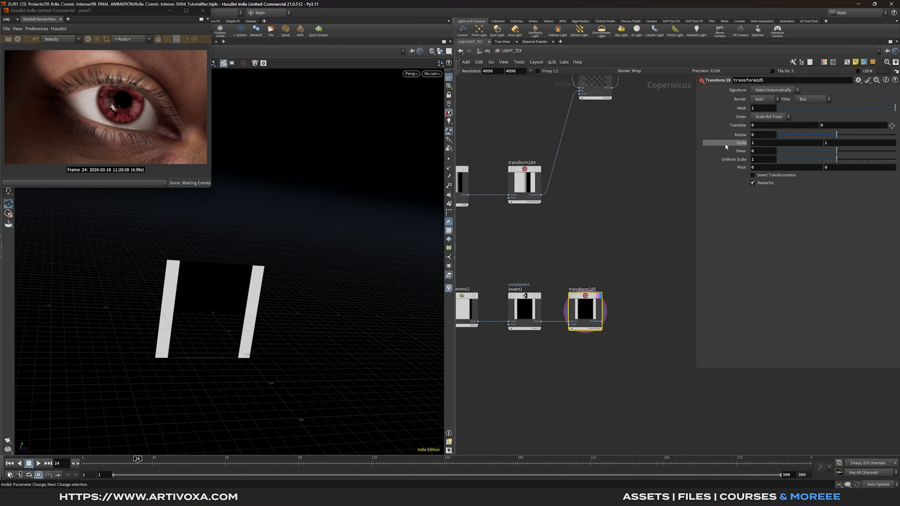
Step: Set the new Transform 2D's X translation to 0.35 and its rotation to 2
middle_drag(756, 125, 857, 117)
click(762, 125)
key(BackSpace)
text(5)
key(Return)
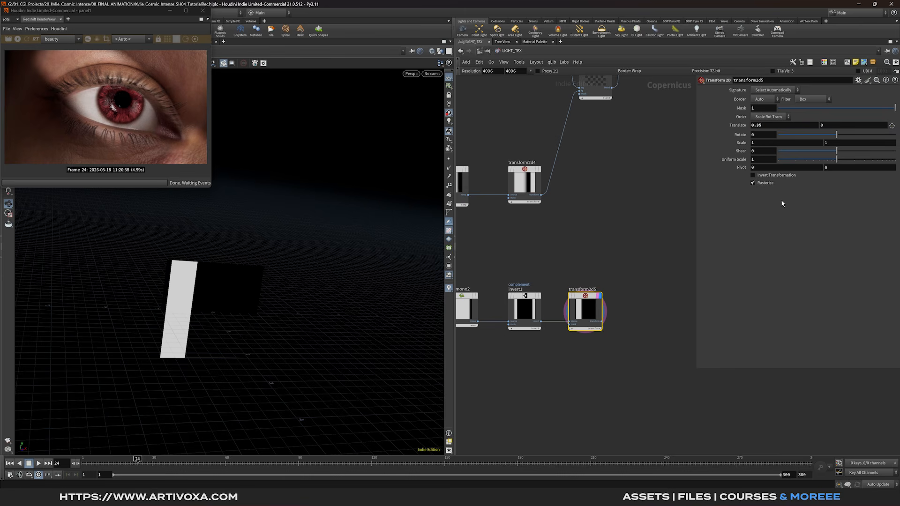
click(761, 134)
text(2)
key(Return)
Step: Append a second Invert node after transform2d5
middle_drag(575, 349, 526, 343)
key(Tab)
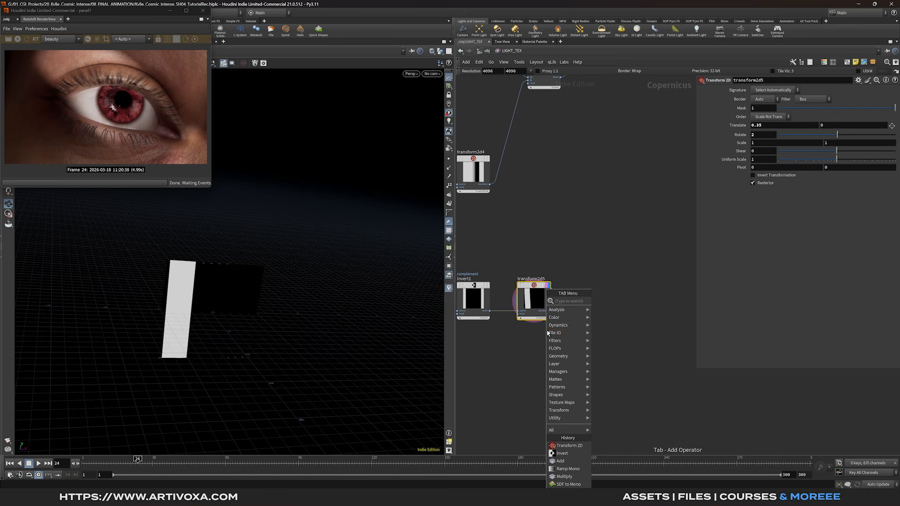
text(inve)
key(Return)
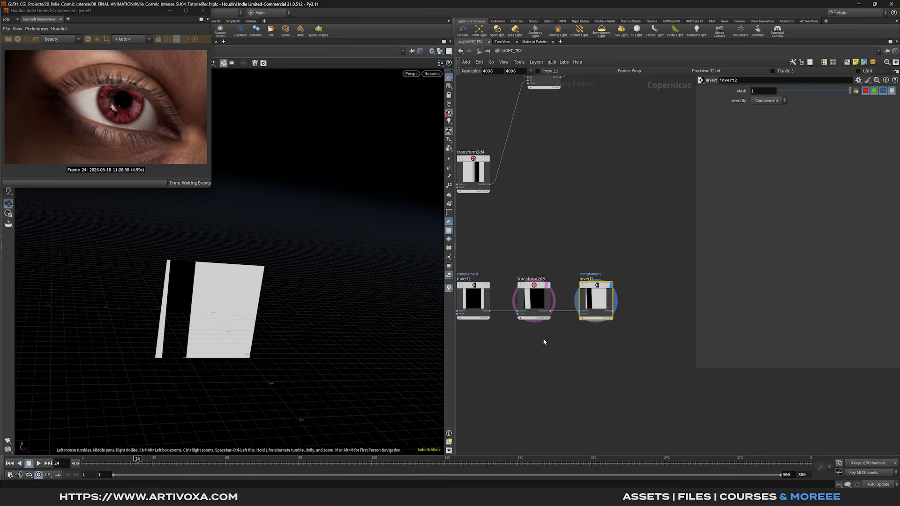
Step: Append a Transform 2D node after the second Invert, rotating it 35.3 and shifting it -0.3 in X
middle_drag(595, 327, 547, 328)
key(Tab)
text(trans)
key(Return)
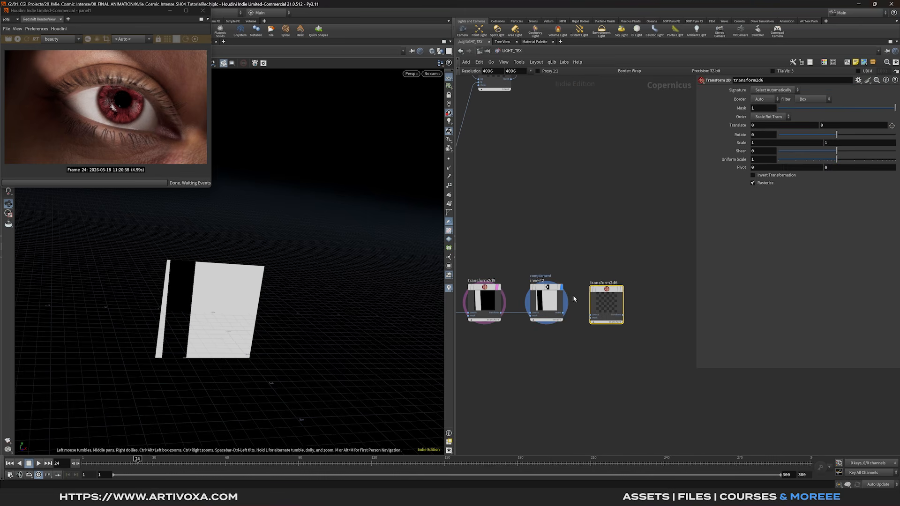
click(622, 293)
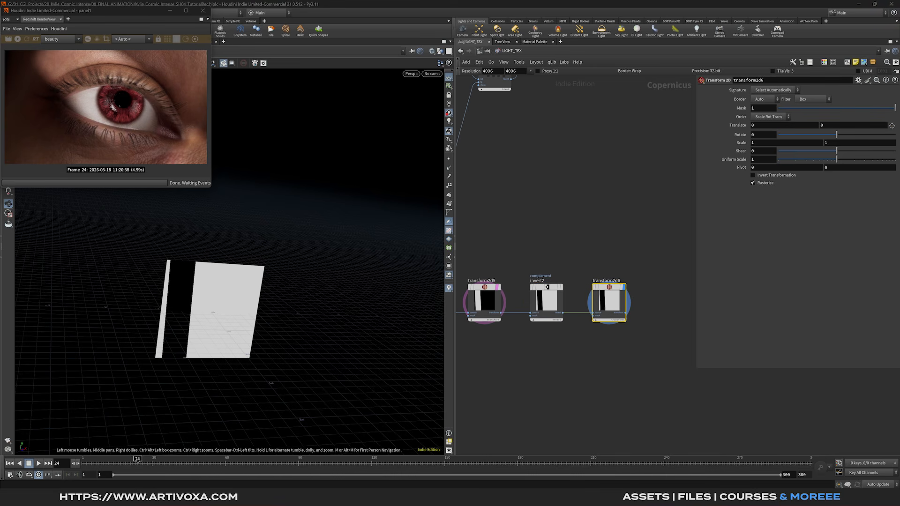
drag(836, 134, 849, 135)
mouse_move(766, 125)
middle_down()
mouse_move(757, 126)
mouse_move(767, 127)
middle_up()
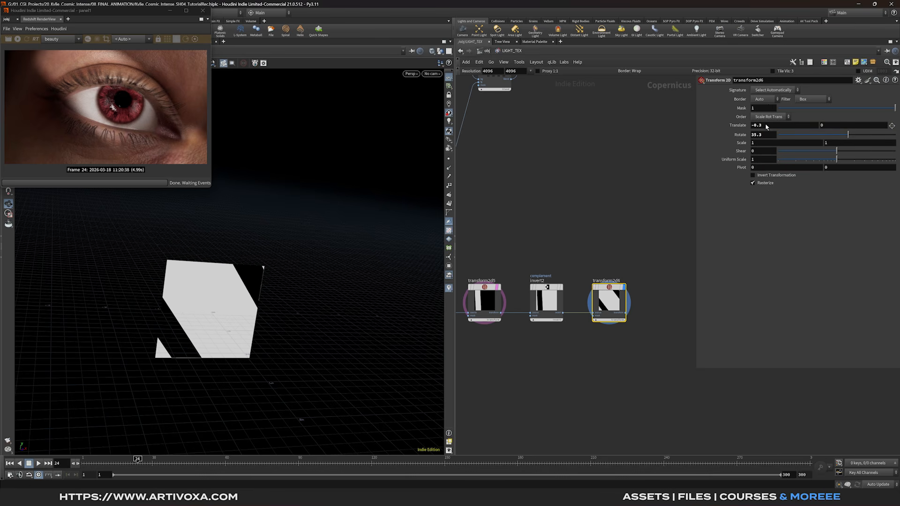
Step: Set transform2d6's border to Clamp and its translation to -0.15 in X and 0.1 in Y
click(764, 99)
click(769, 117)
click(767, 125)
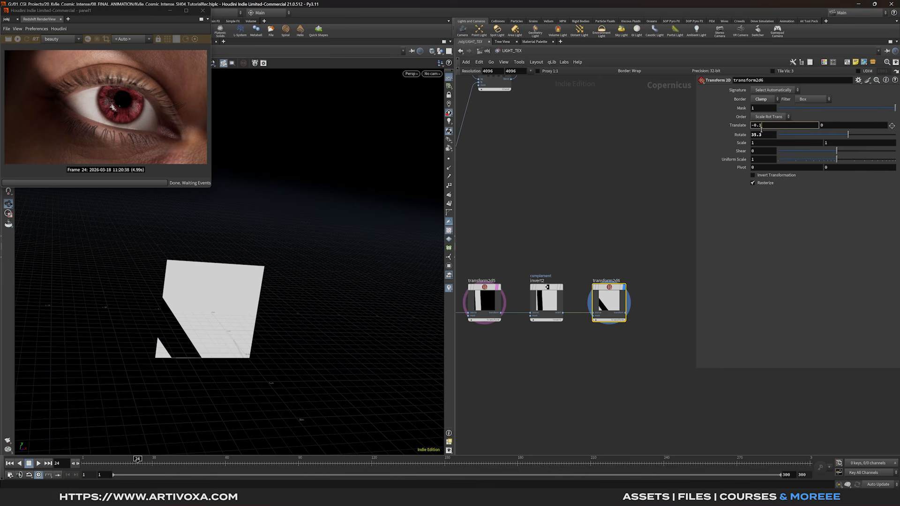
text(5)
key(Return)
click(831, 125)
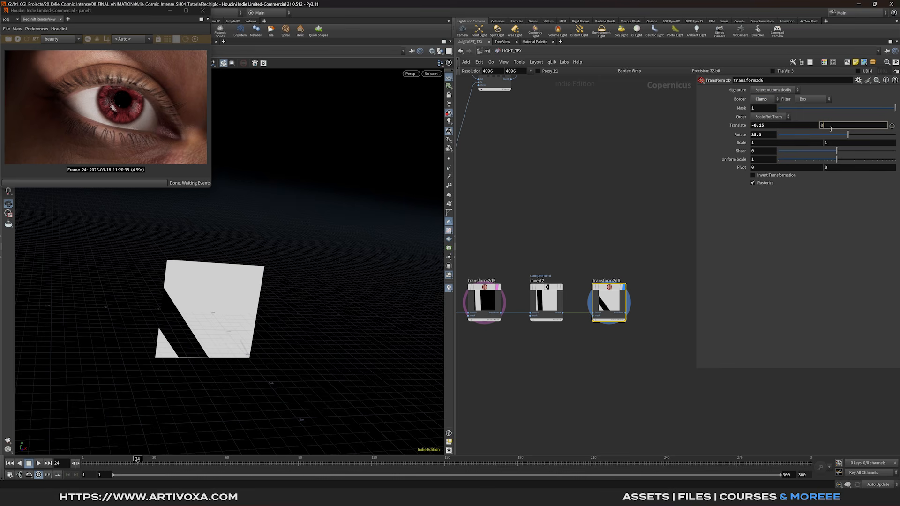
text(1)
key(Return)
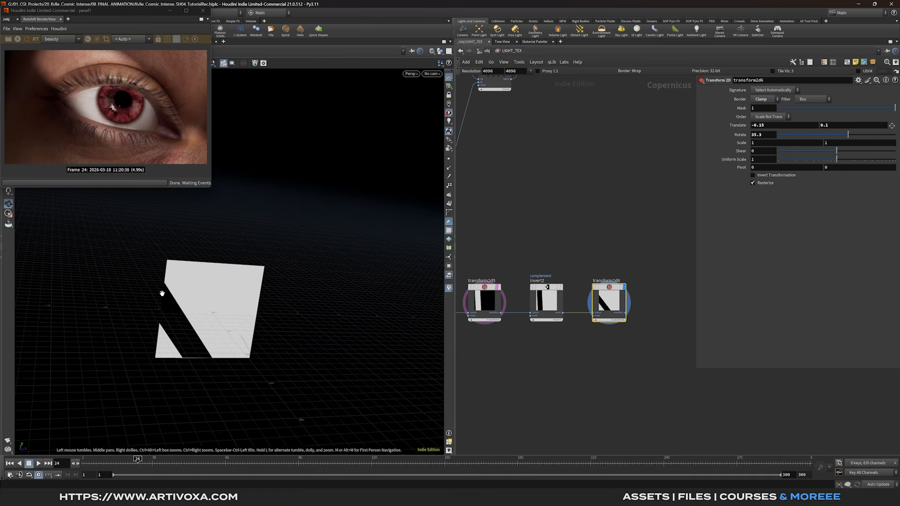
Step: Place a Multiply blend node between the add1 blend and the rotated rectangle chain
scroll(595, 237, down, 3)
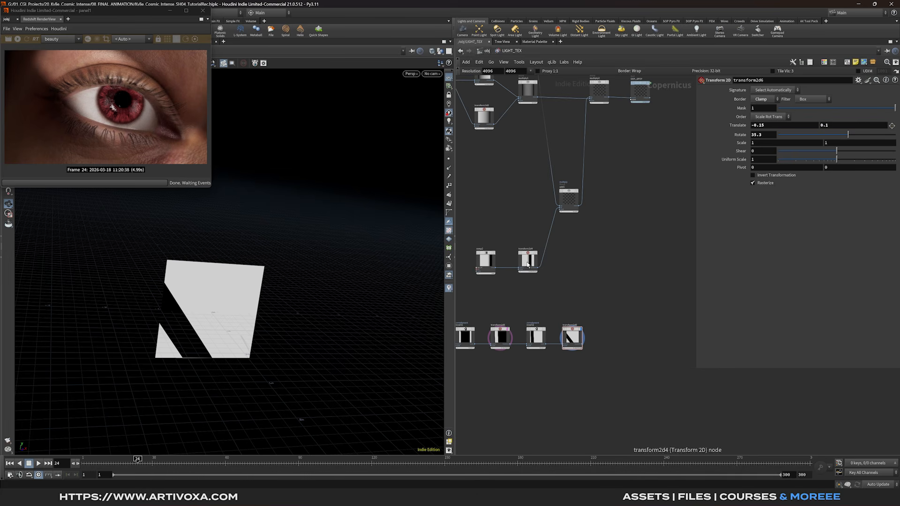
scroll(600, 296, up, 1)
key(Tab)
text(mul)
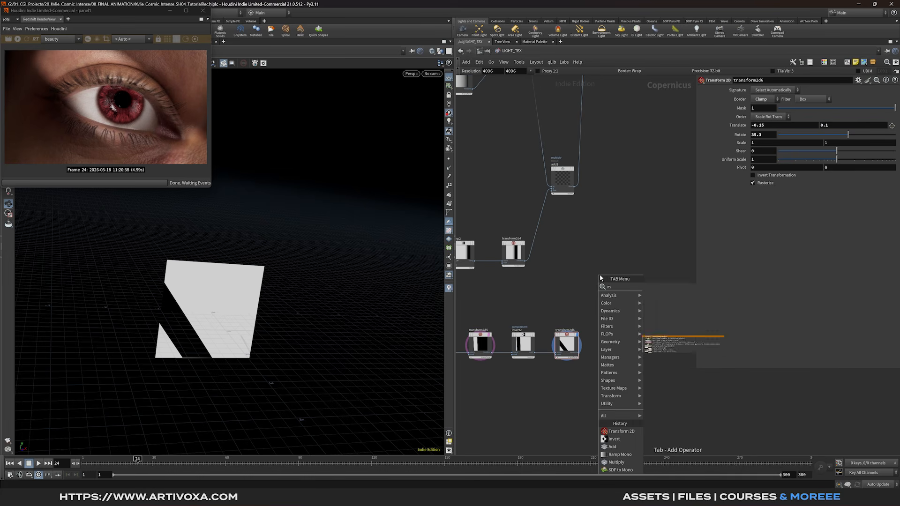
key(Return)
click(600, 274)
scroll(572, 196, up, 1)
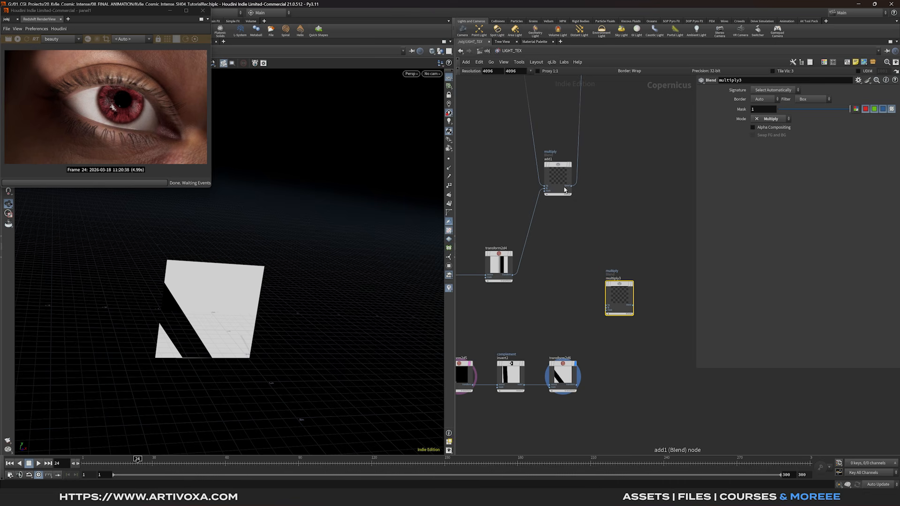
Step: Connect add1 and transform2d6 to the new Multiply node and display its result
drag(574, 186, 603, 303)
click(579, 386)
click(607, 308)
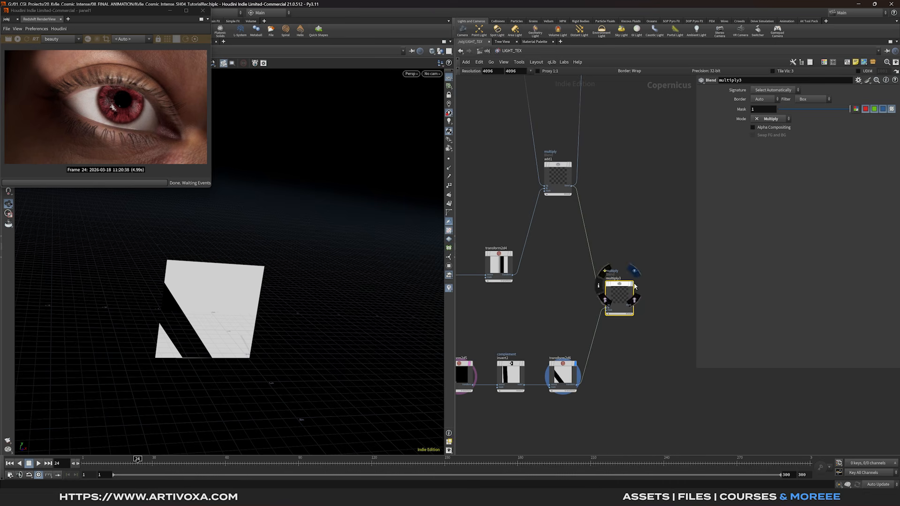
click(635, 286)
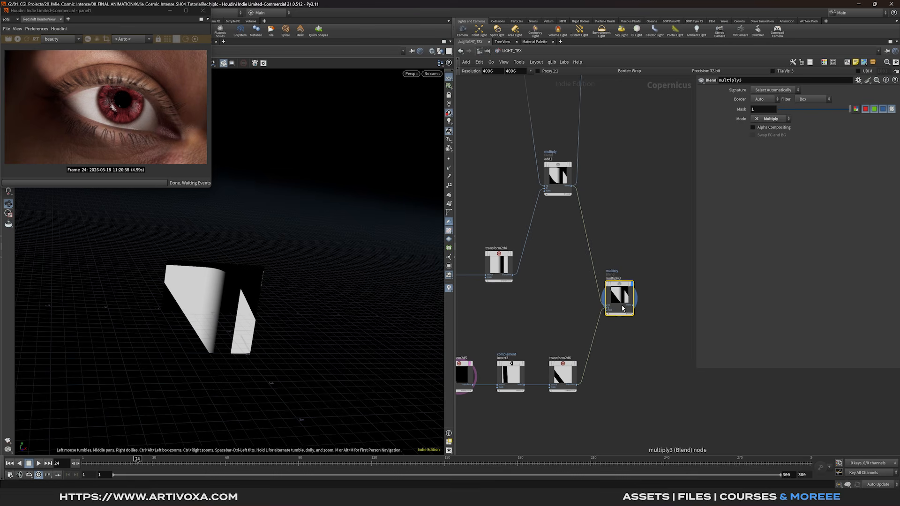
Step: Connect the new Multiply node's output to multiply2 in place of add1, and start a new preview render
mouse_move(616, 303)
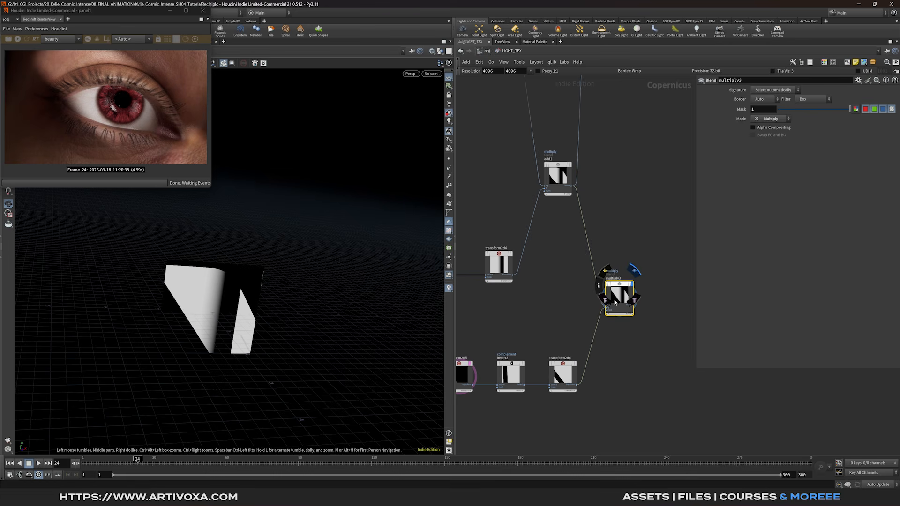
scroll(645, 282, down, 2)
scroll(641, 278, up, 1)
middle_drag(640, 278, 605, 323)
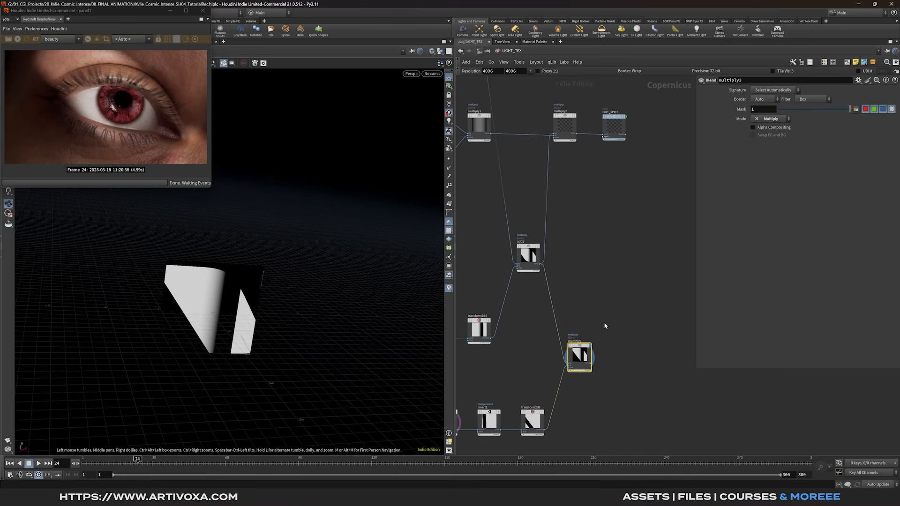
key(Escape)
middle_drag(574, 93, 623, 179)
scroll(576, 163, down, 2)
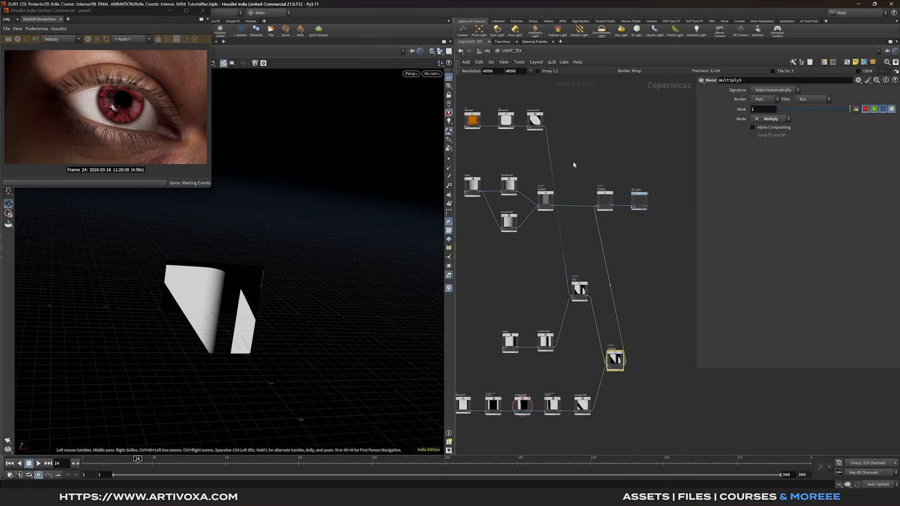
scroll(573, 161, up, 1)
middle_drag(573, 162, 613, 147)
click(17, 38)
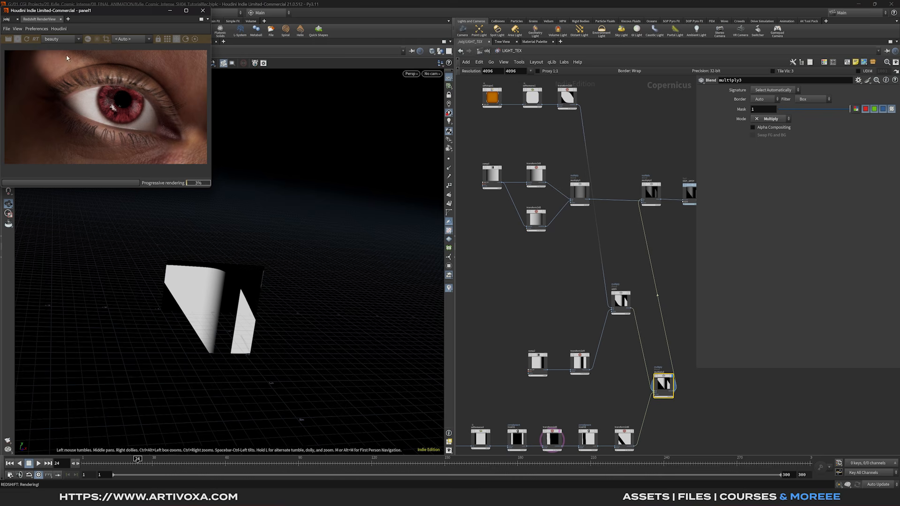
Step: Adjust transform2d6 to a rotation of 24.5 and an X translation of -0.09, restarting the preview render to check the cutout
middle_drag(618, 374, 575, 287)
click(581, 352)
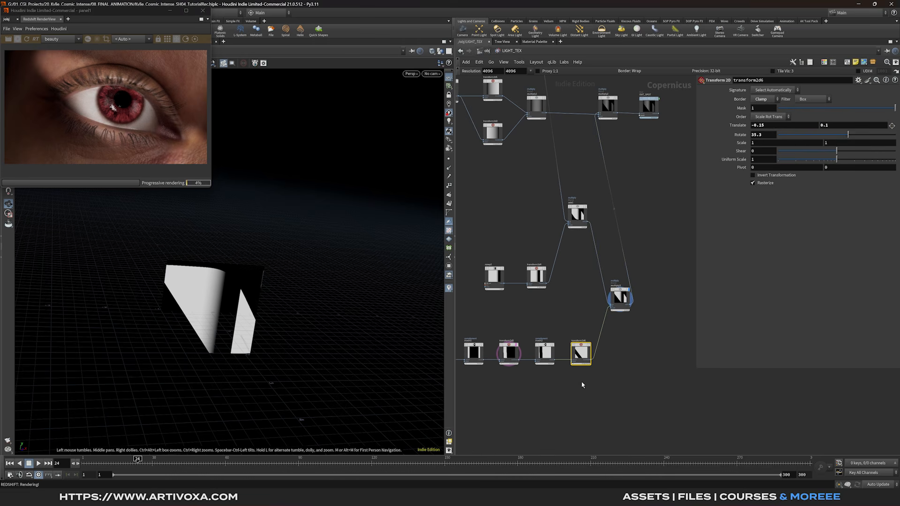
drag(848, 134, 852, 135)
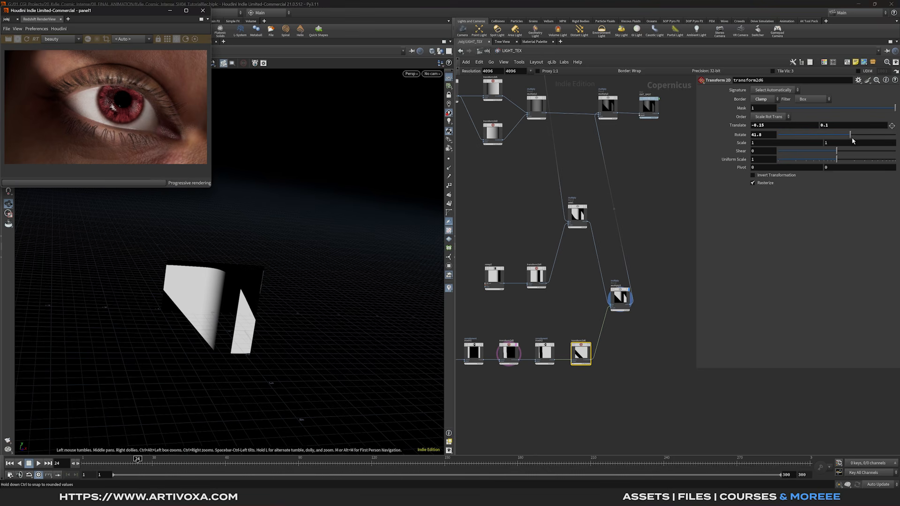
drag(851, 135, 843, 136)
click(28, 40)
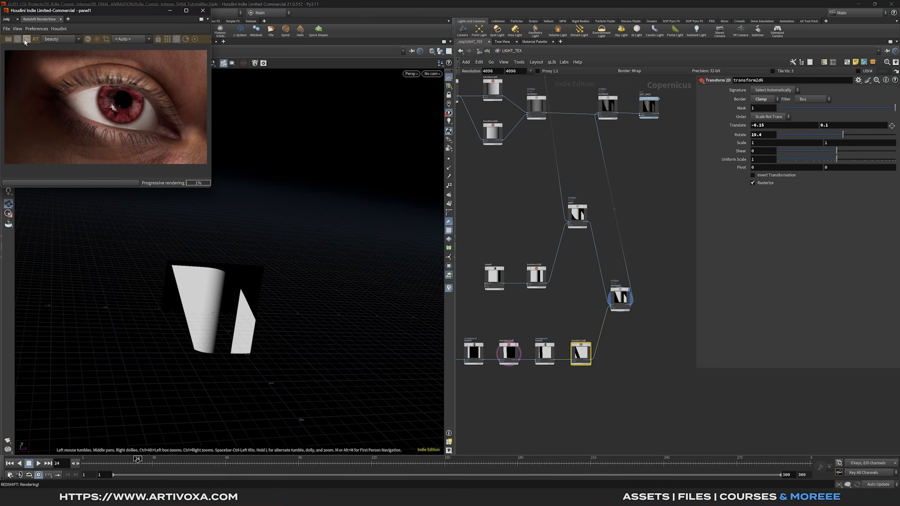
drag(844, 136, 845, 136)
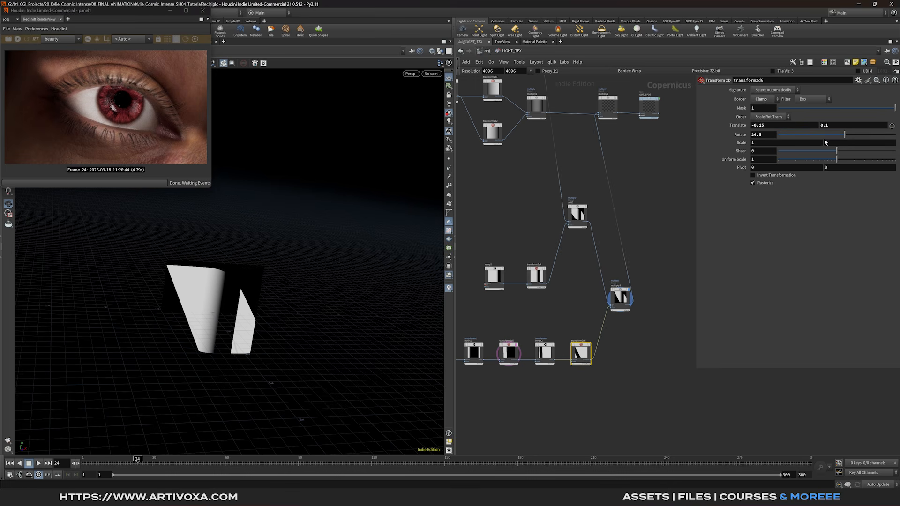
middle_drag(767, 136, 794, 134)
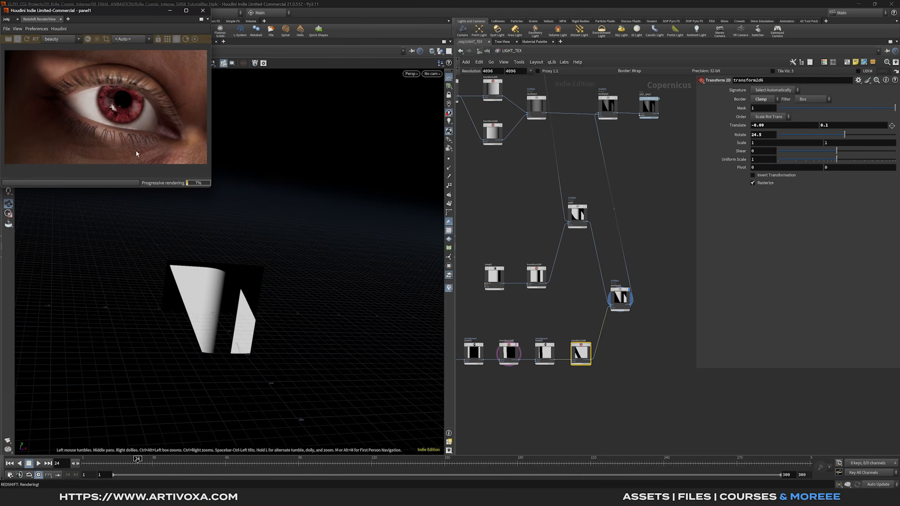
Step: Review the settings of ramp2 and transform2d4 within the light texture's node network
key(h)
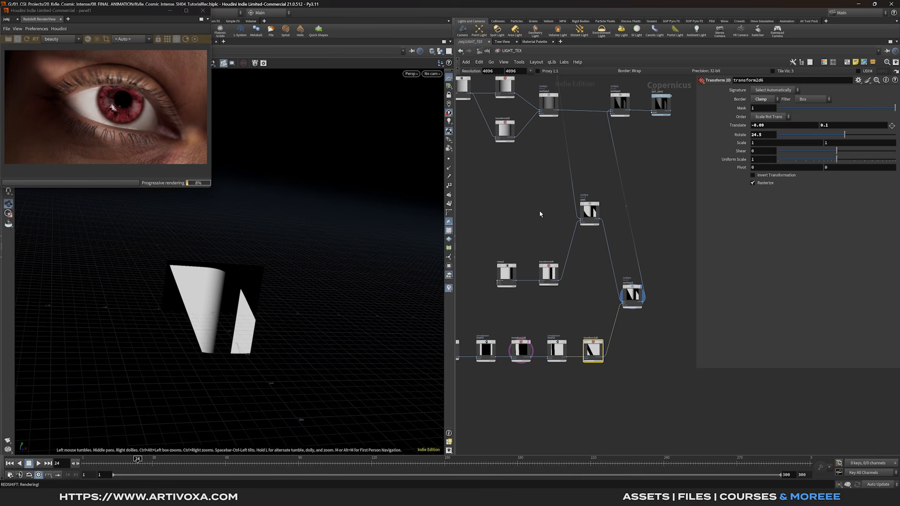
click(551, 267)
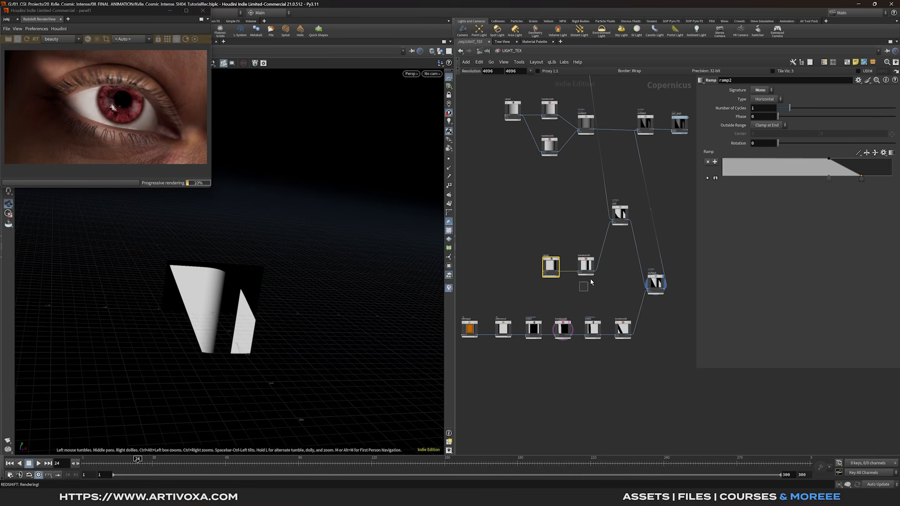
click(585, 265)
middle_drag(563, 222, 554, 265)
middle_drag(606, 123, 603, 142)
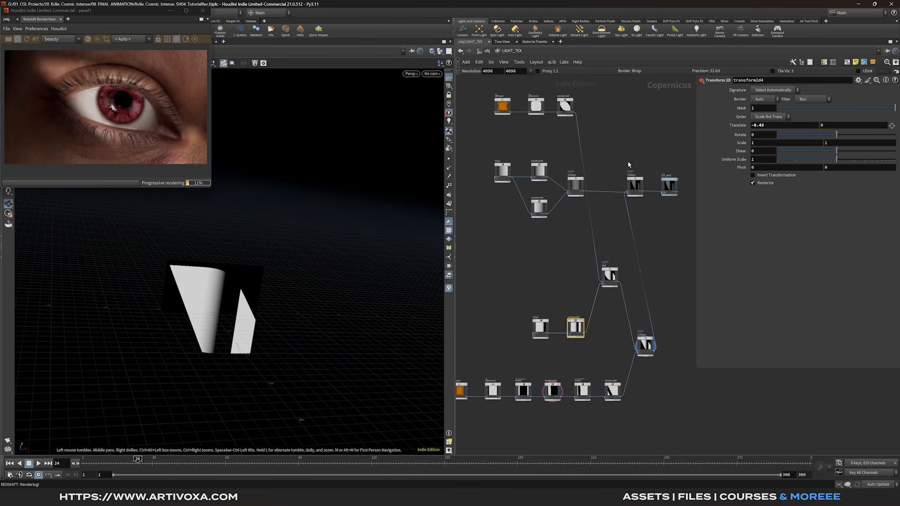
Step: Return to the object level and set the SPOT light's intensity to 6
click(486, 52)
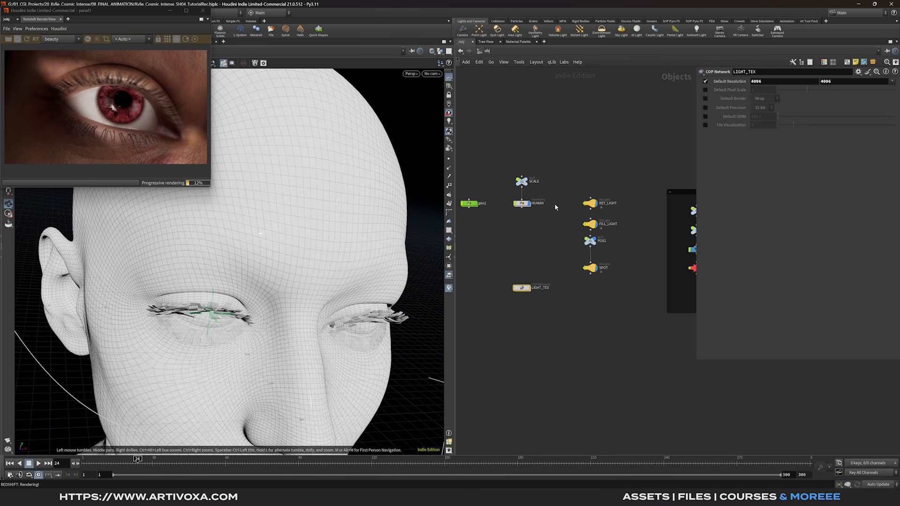
drag(622, 274, 624, 272)
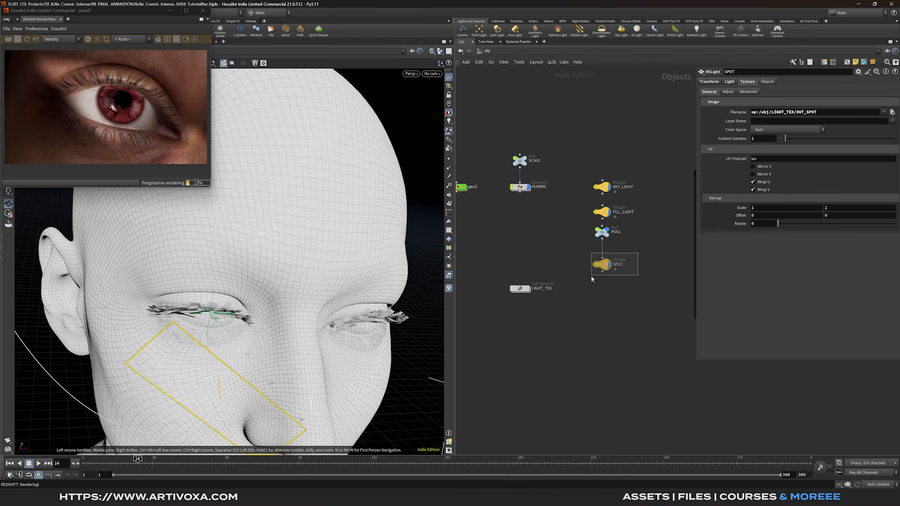
click(729, 82)
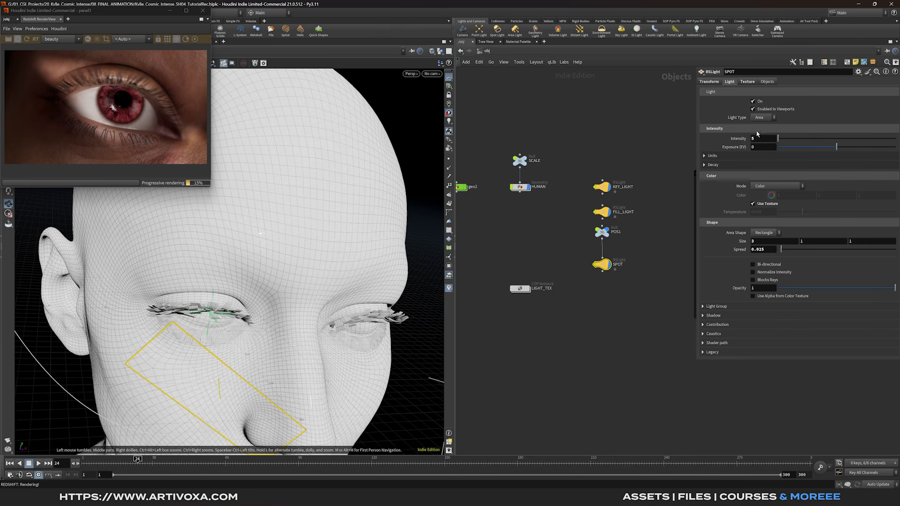
key(BackSpace)
text(6)
key(Return)
Step: Check KEY_LIGHT's light settings and set FILL_LIGHT's intensity to 4
click(641, 142)
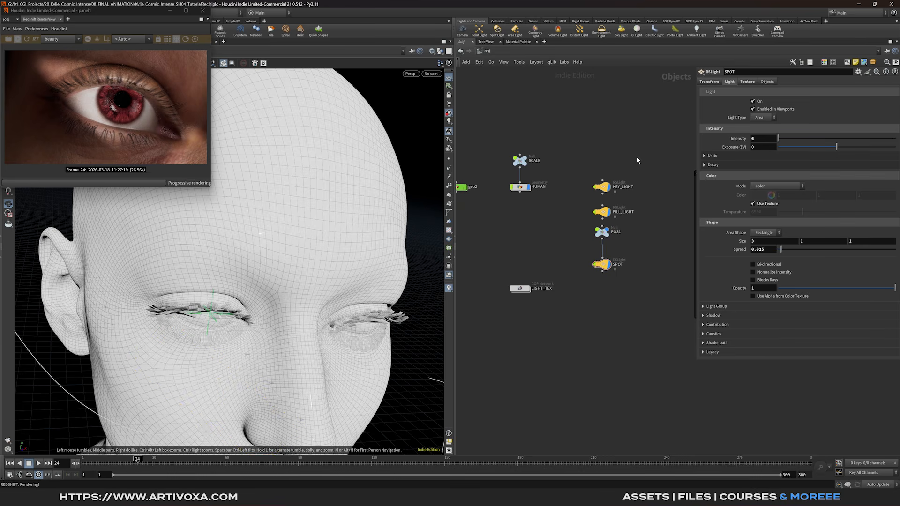
scroll(610, 183, up, 2)
click(596, 185)
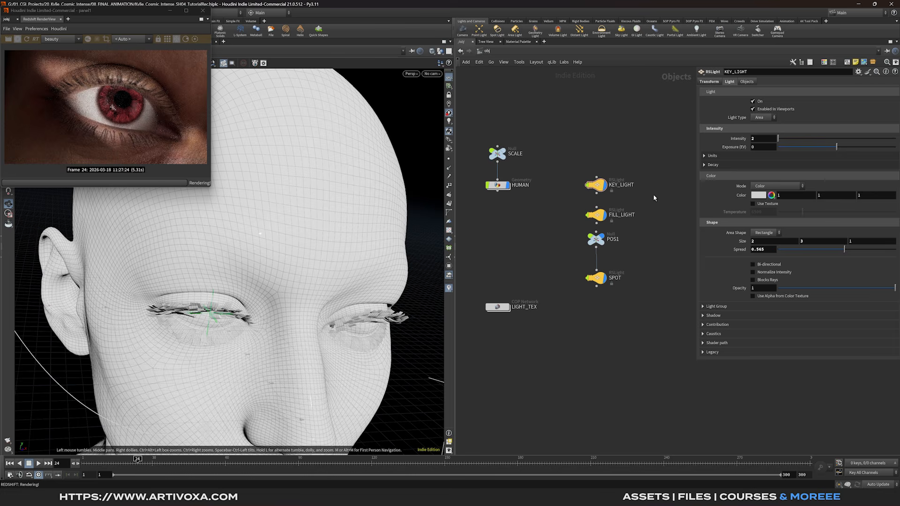
click(605, 215)
click(729, 81)
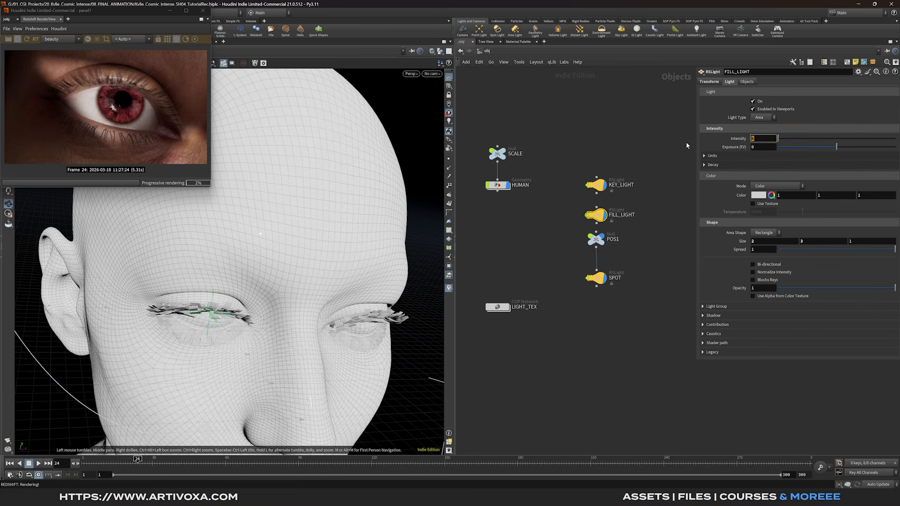
double_click(758, 139)
text(4)
key(Return)
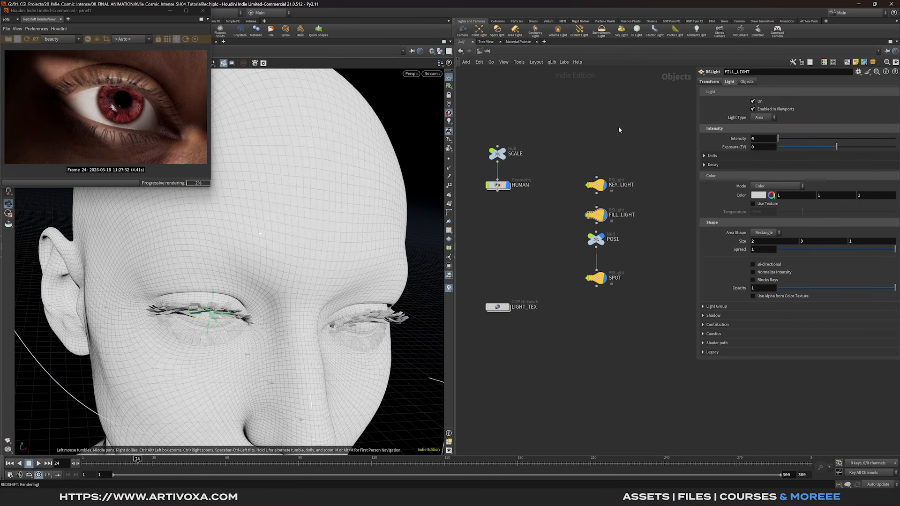
Step: Set KEY_LIGHT's intensity to 3 and SPOT's intensity to 8, and reselect KEY_LIGHT
drag(618, 168, 594, 192)
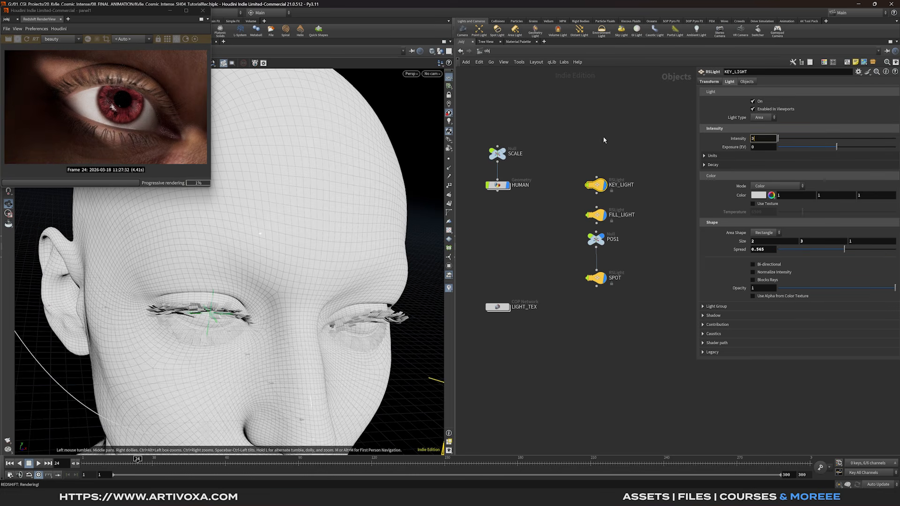
drag(628, 264, 595, 288)
click(759, 140)
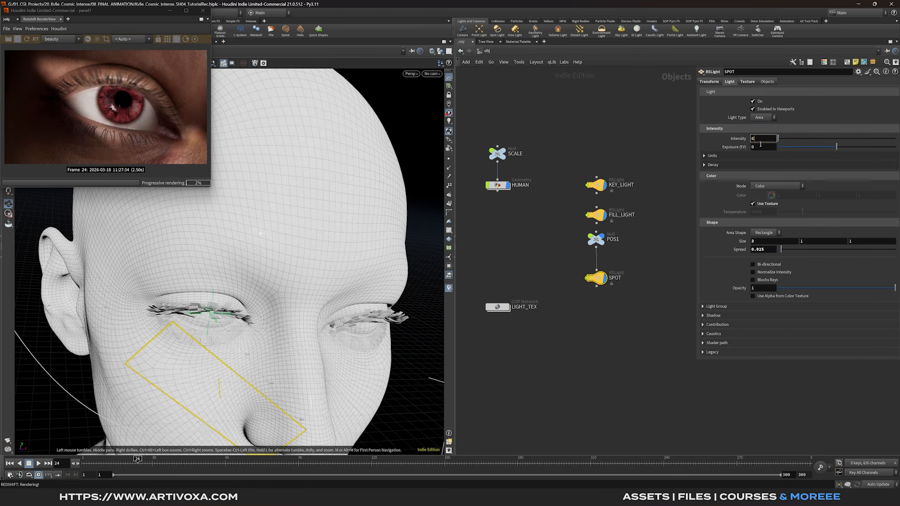
text(8)
key(Return)
click(596, 185)
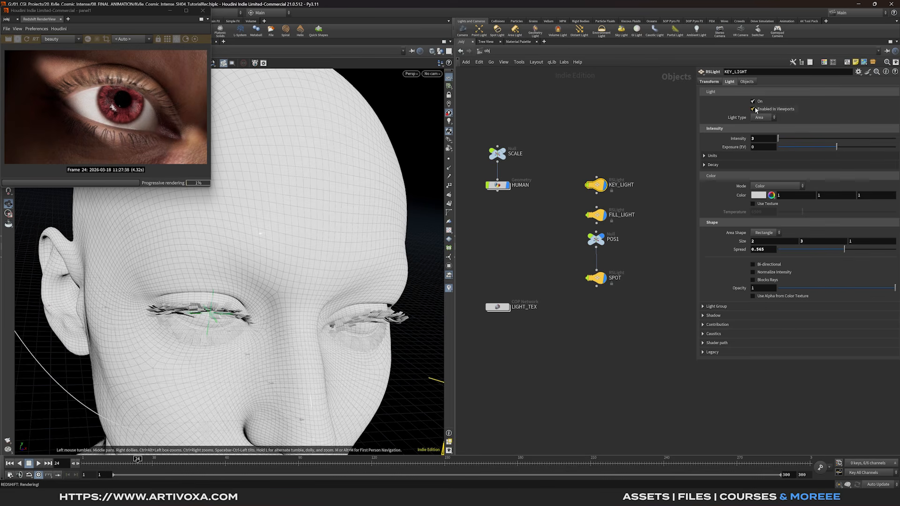